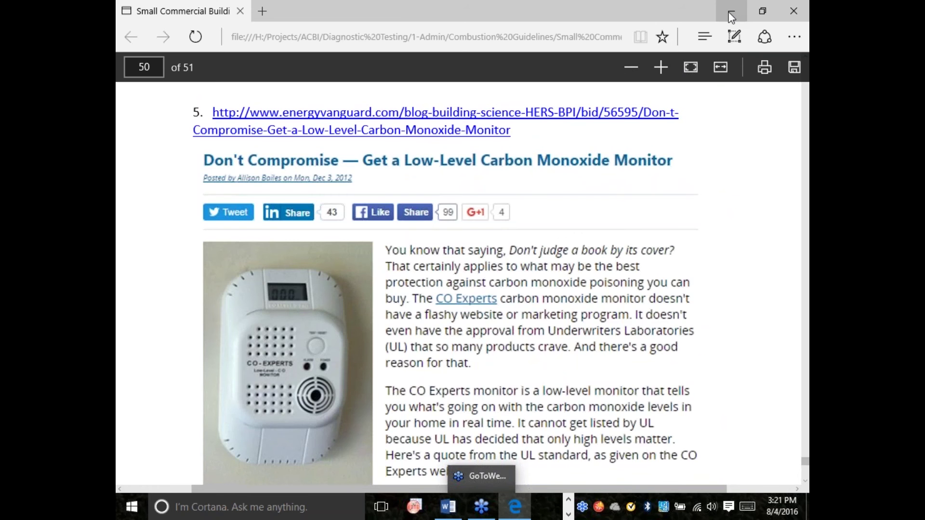
- Minimize both browser windows to reach the Small Commercial Combustion Guidelines Toolkit folder, and widen its Name column to fit the file names
left_click(732, 15)
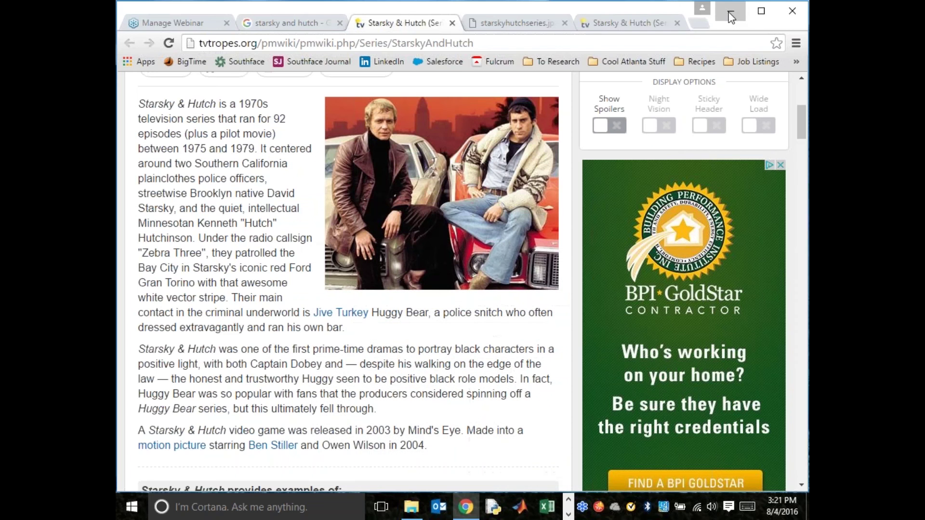
left_click(729, 11)
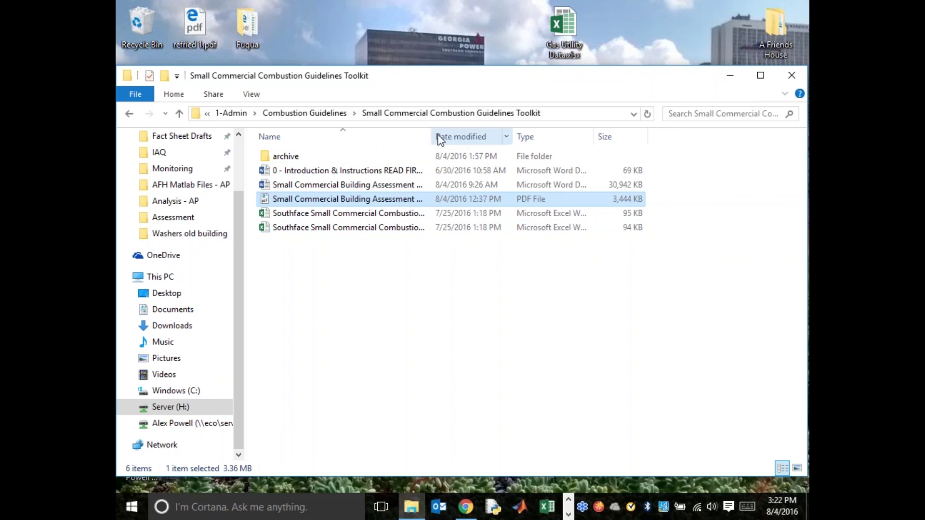
left_click_drag(430, 137, 579, 108)
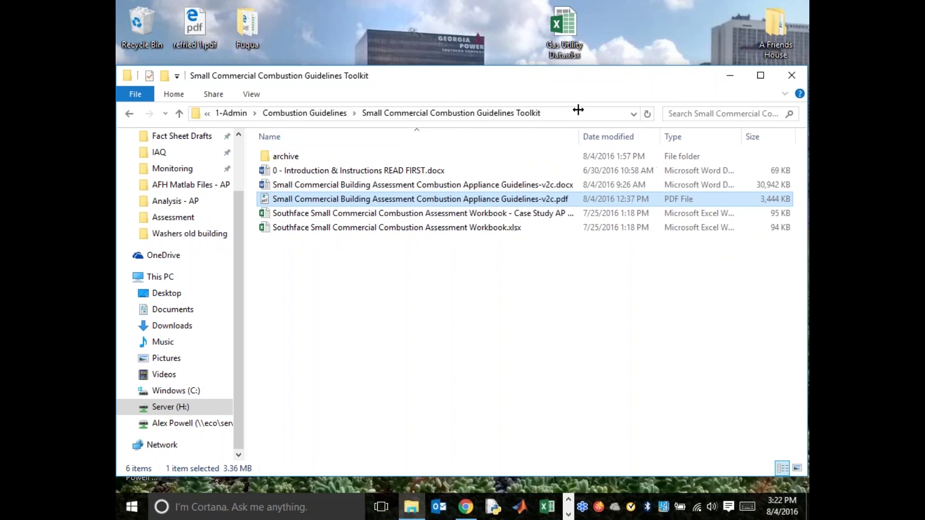
- Open Southface Small Commercial Combustion Assessment Workbook - Case Study AP 16 May 2016.xlsx as read-only
left_click(275, 214)
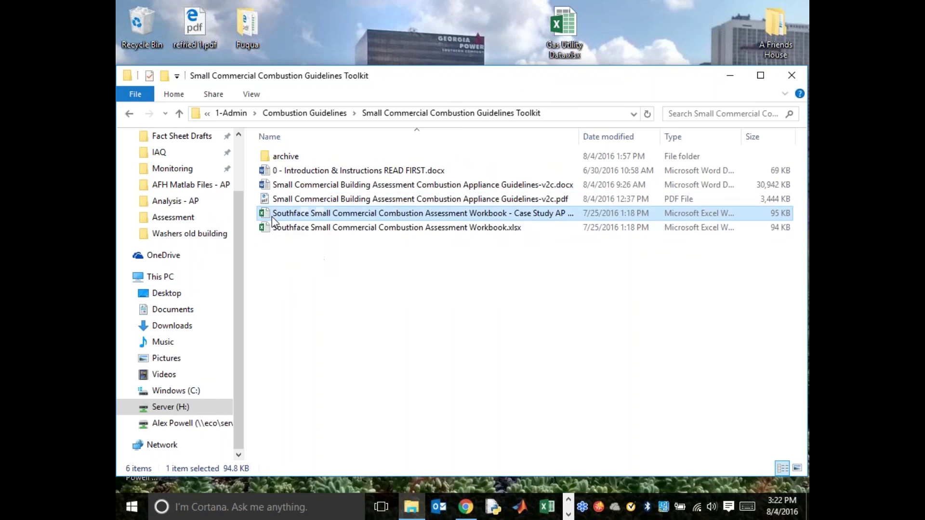
double_click(273, 217)
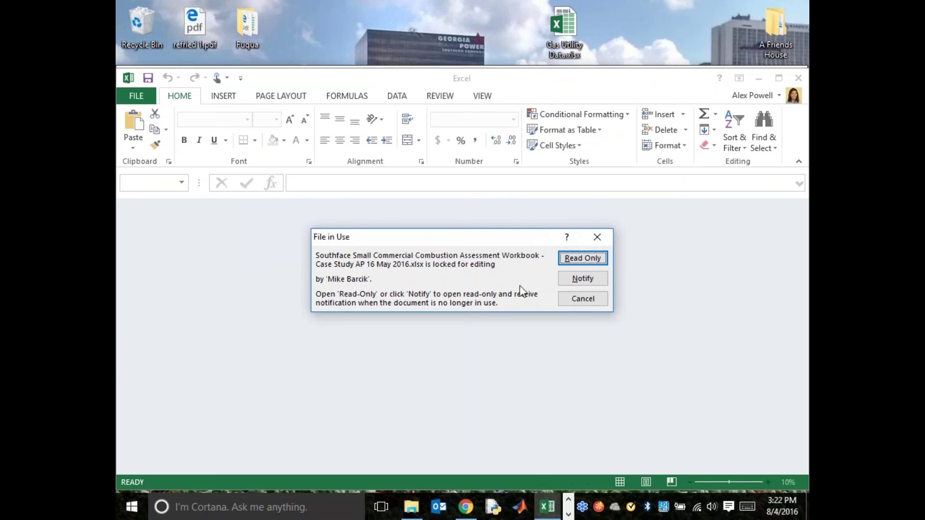
left_click(584, 260)
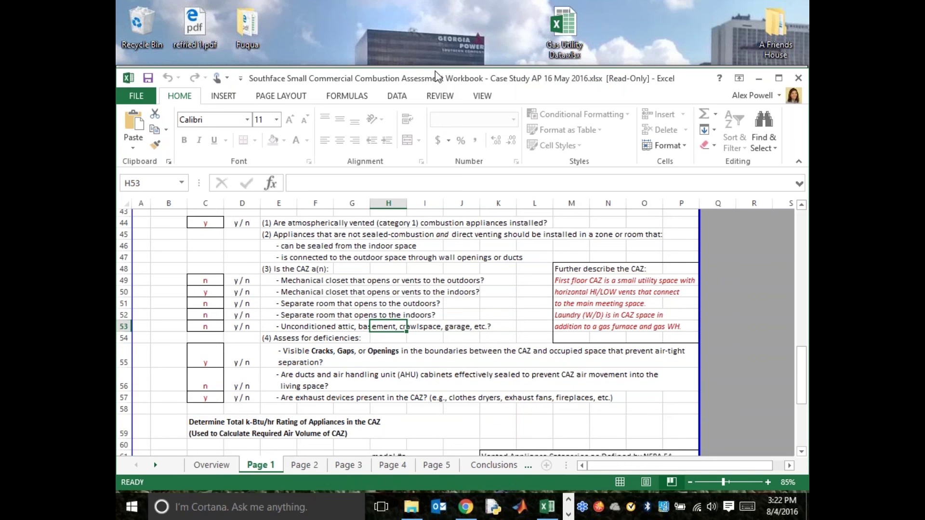
- Enlarge the workbook window to the full height of the screen and set the Page 1 sheet's zoom to 100%
left_click_drag(440, 79, 439, 21)
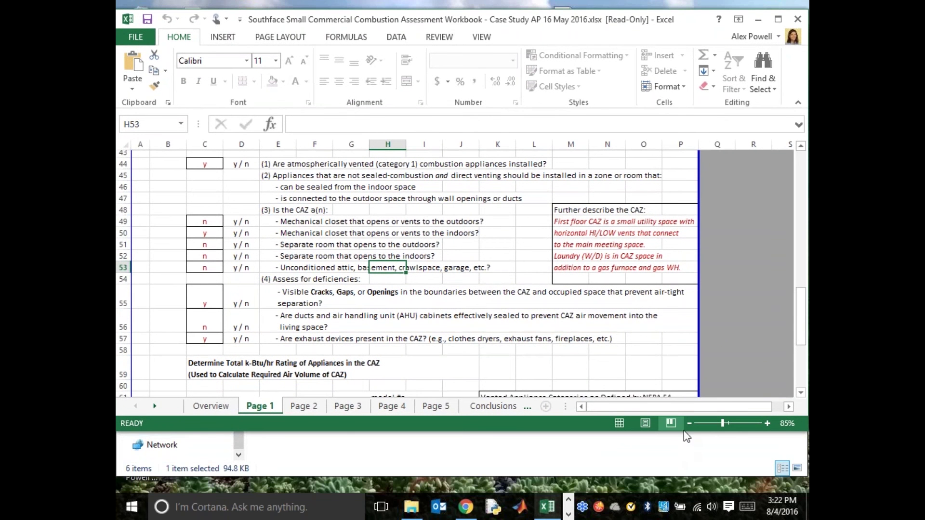
left_click_drag(687, 436, 691, 492)
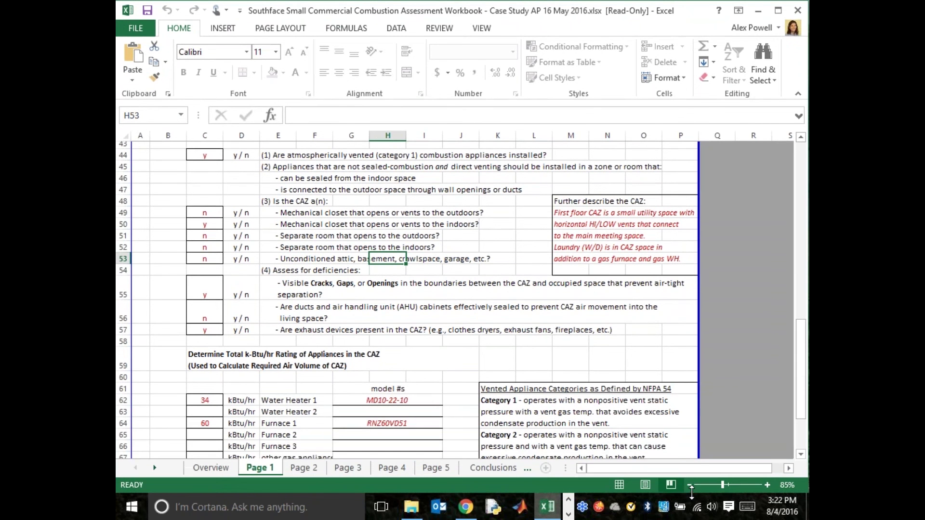
left_click(768, 485)
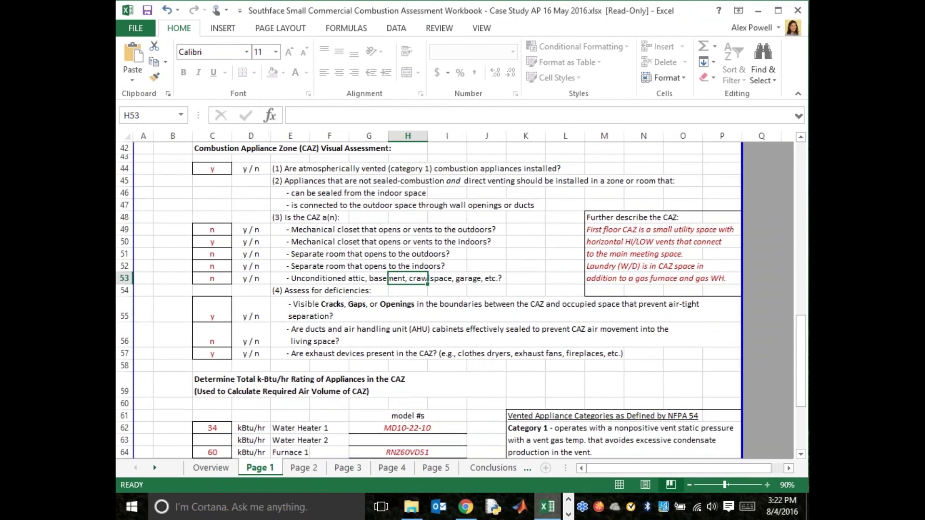
left_click(767, 485)
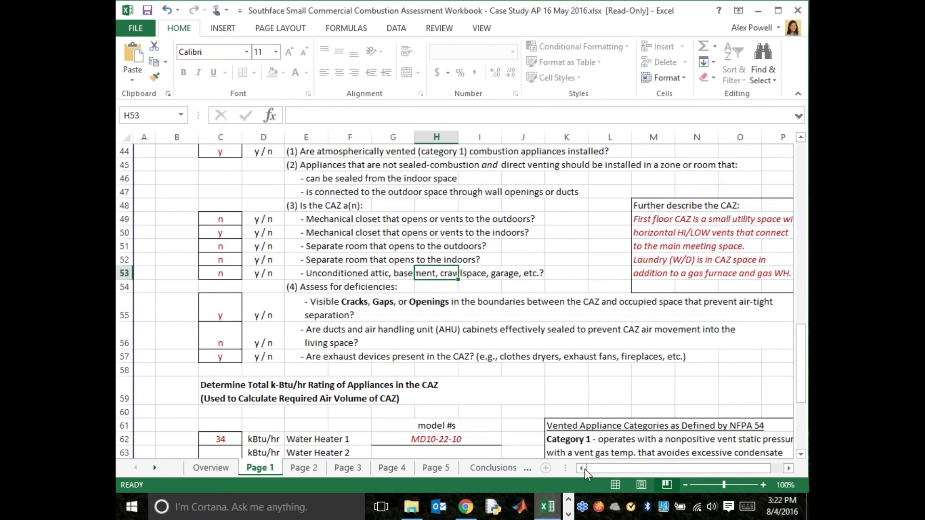
- Examine the Overview sheet, from the workbook's introduction through the page-by-page descriptions to the references
left_click(213, 468)
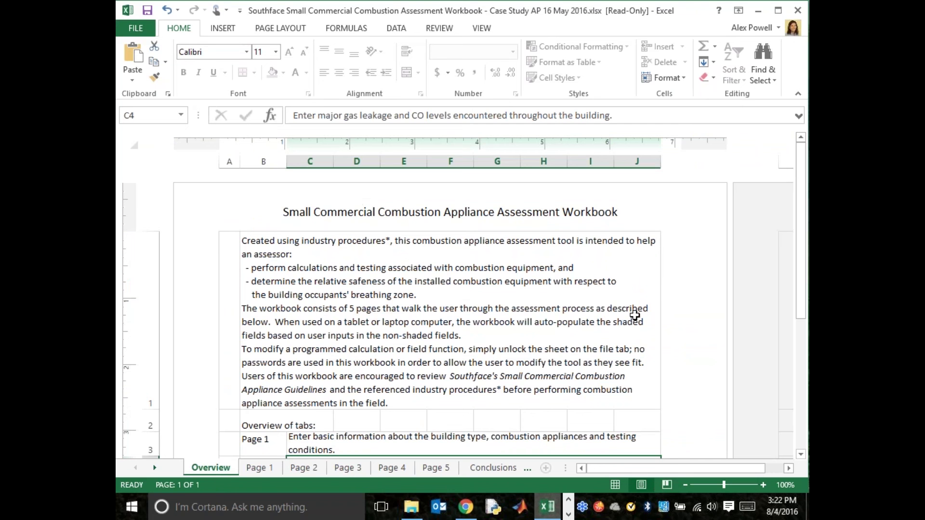
scroll(378, 310, "down", 1)
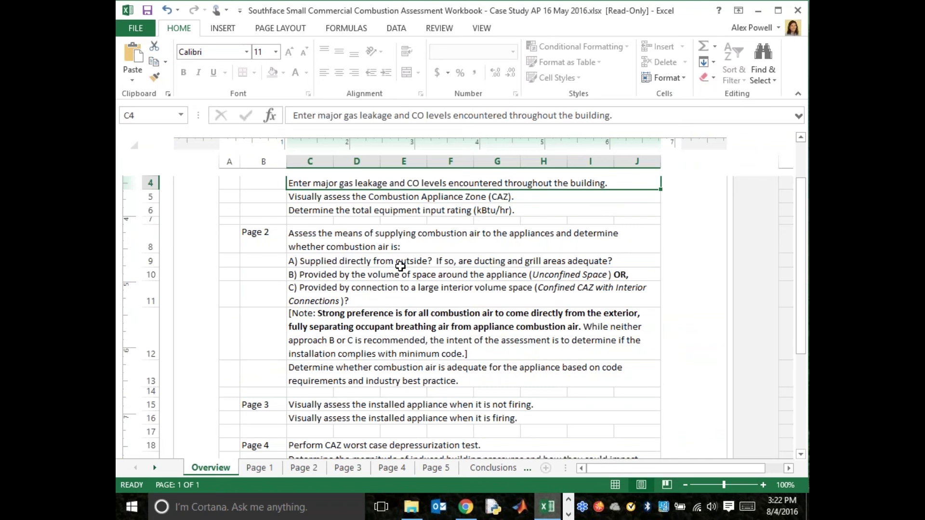
scroll(400, 264, "up", 1)
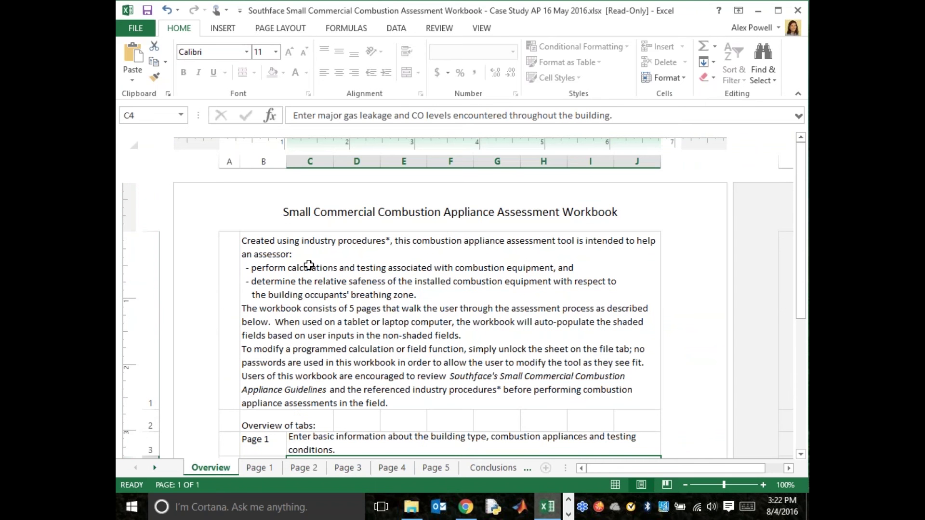
scroll(425, 300, "down", 1)
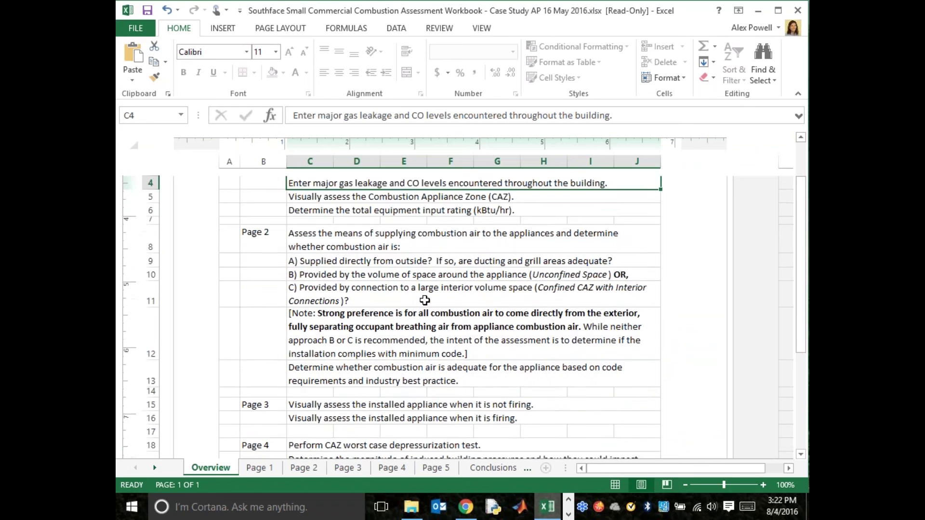
scroll(425, 300, "down", 3)
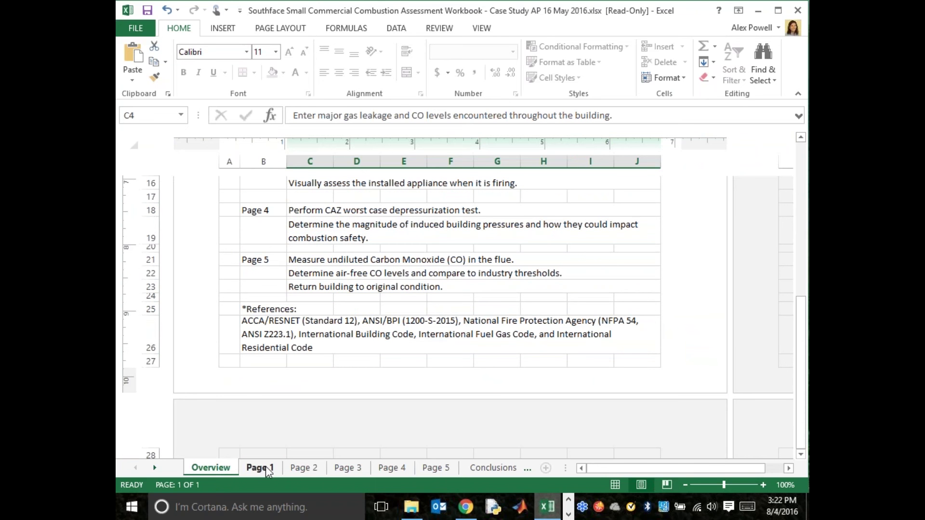
scroll(328, 422, "down", 1)
scroll(328, 422, "up", 4)
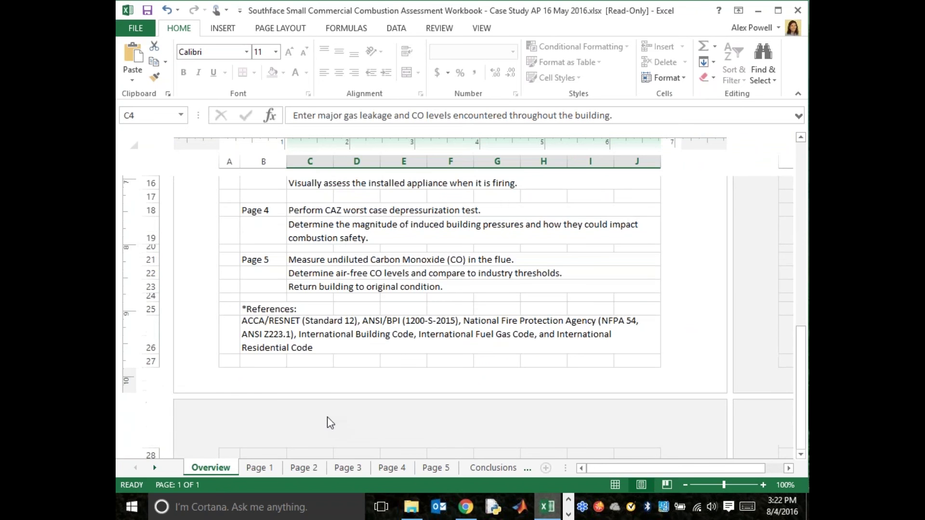
scroll(327, 417, "up", 2)
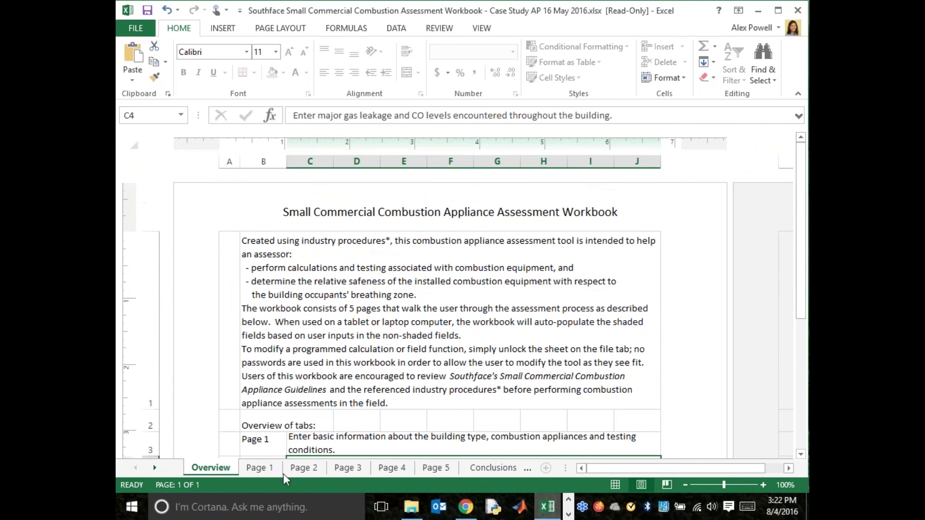
- Return to the Page 1 sheet, collapse the ribbon, reposition the window, and keep the sheet at 100% zoom
left_click(259, 468)
scroll(415, 363, "up", 4)
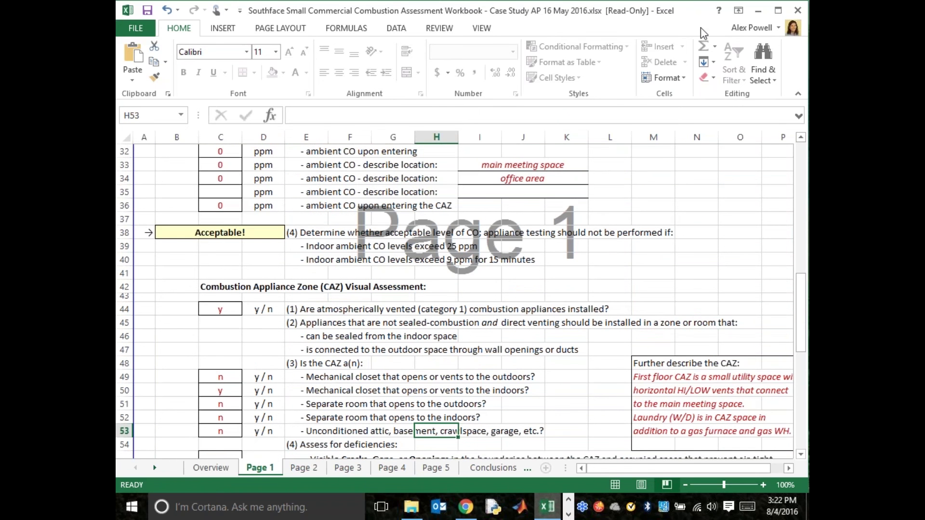
left_click_drag(645, 16, 621, 15)
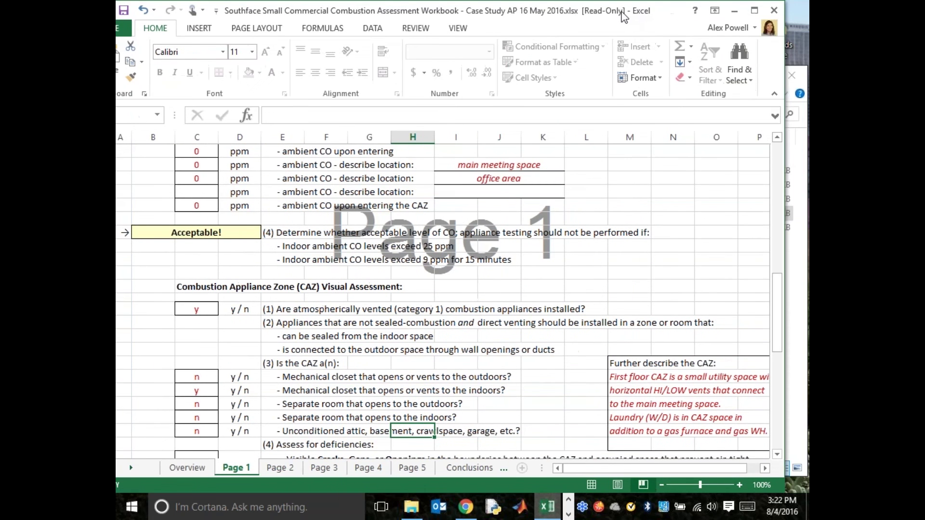
left_click(774, 94)
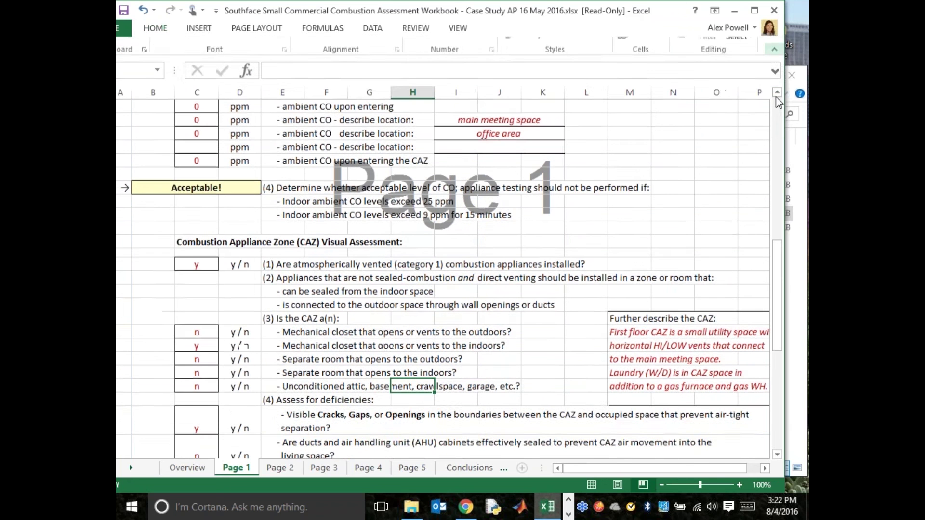
left_click(661, 485)
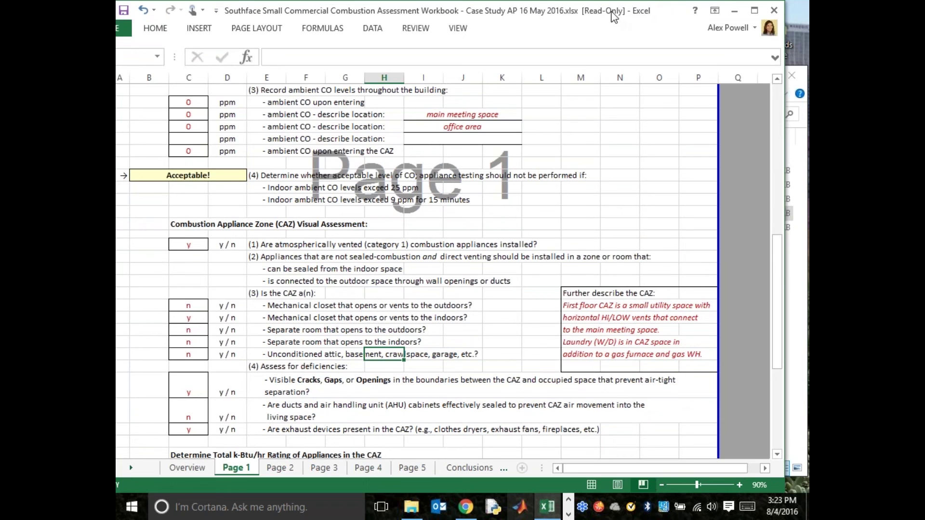
left_click_drag(613, 17, 631, 16)
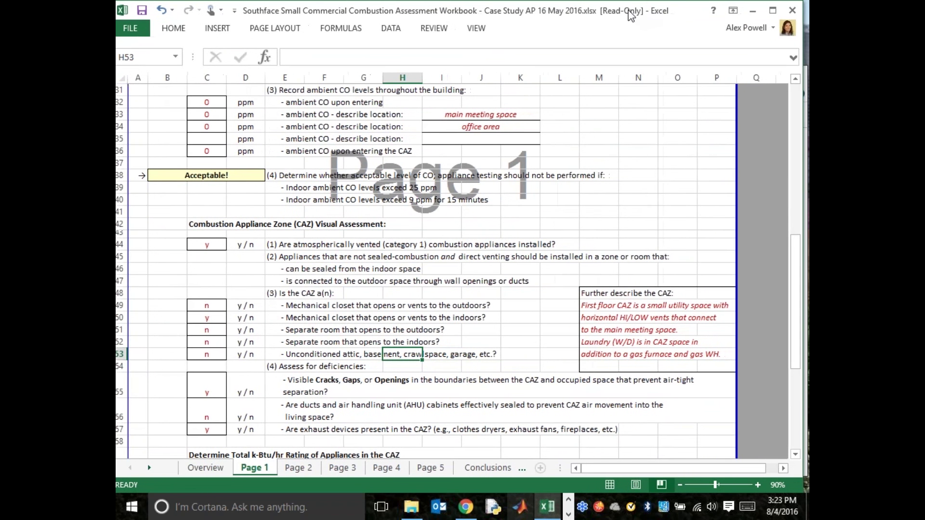
left_click(756, 485)
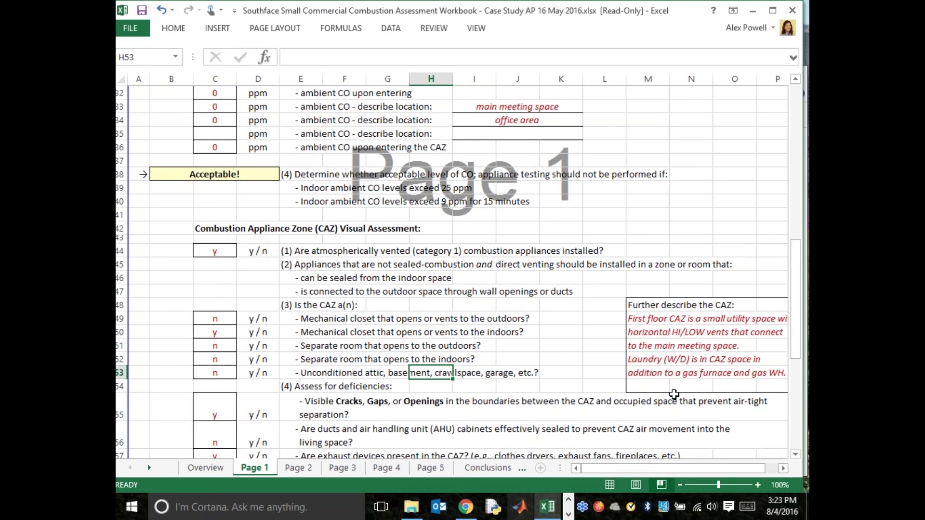
- Examine the project information, building description, floor area and temperature inputs, and the Tools & Equipment Needed list on Page 1
left_click(206, 221)
scroll(221, 244, "up", 10)
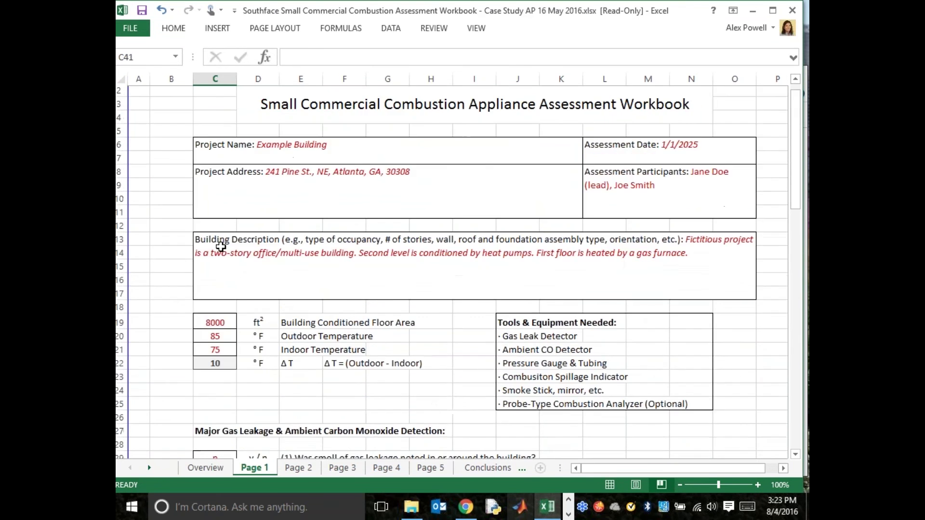
scroll(221, 247, "up", 1)
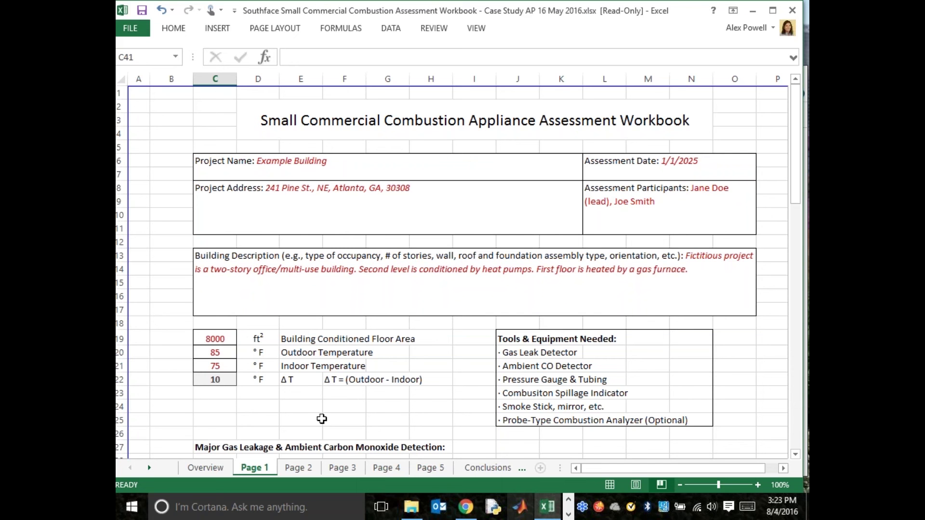
scroll(321, 419, "down", 1)
scroll(320, 419, "down", 3)
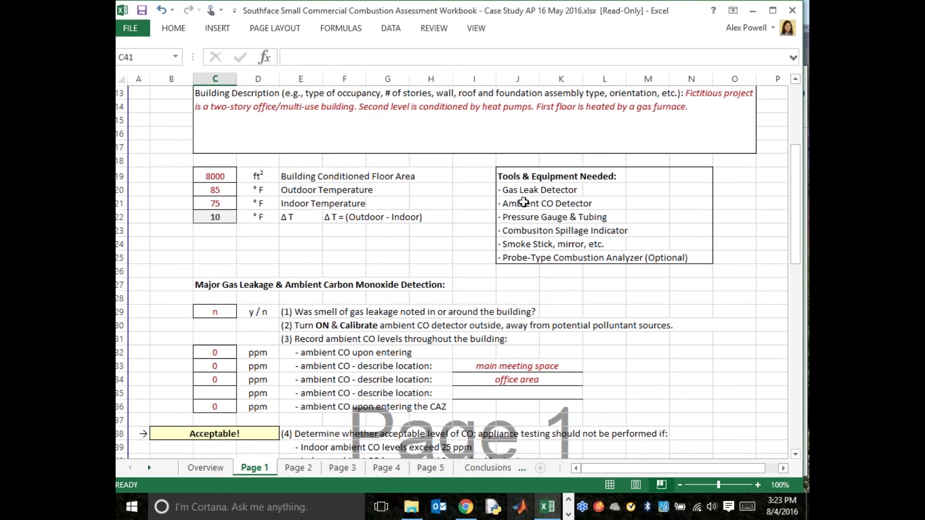
left_click(508, 260)
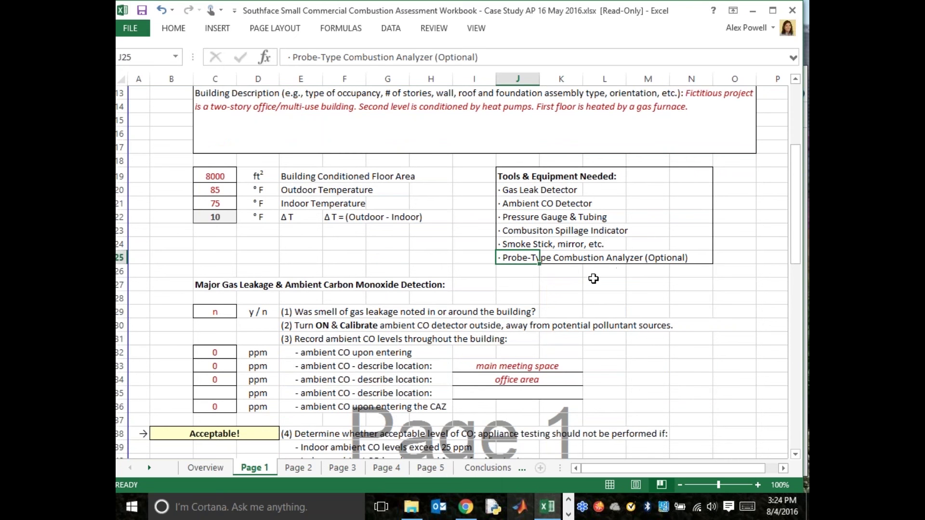
left_click(471, 263)
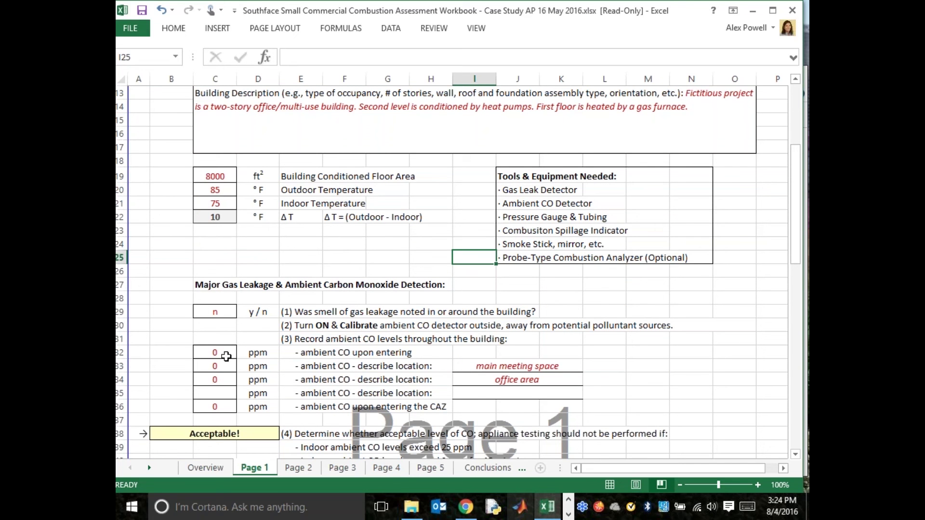
- Examine the Major Gas Leakage & Ambient Carbon Monoxide Detection section and the Combustion Appliance Zone (CAZ) Visual Assessment on Page 1
scroll(191, 329, "down", 3)
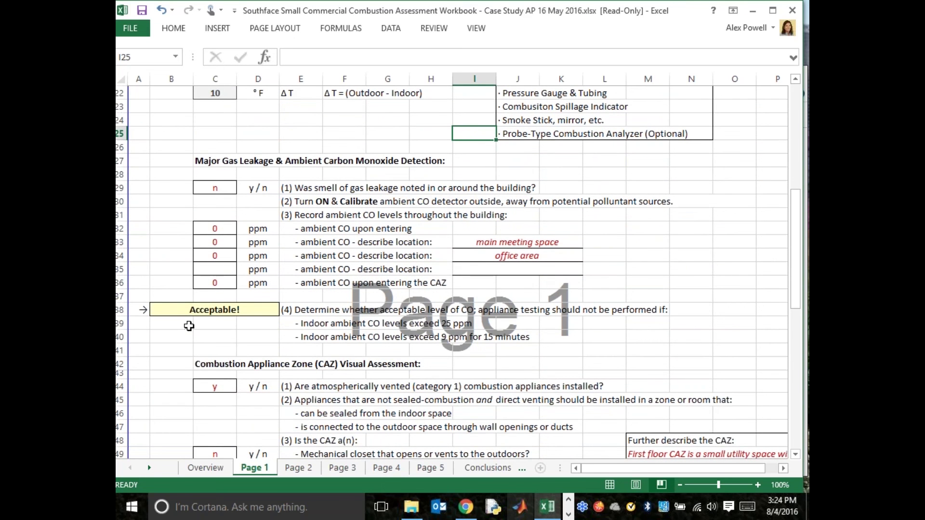
scroll(189, 326, "up", 7)
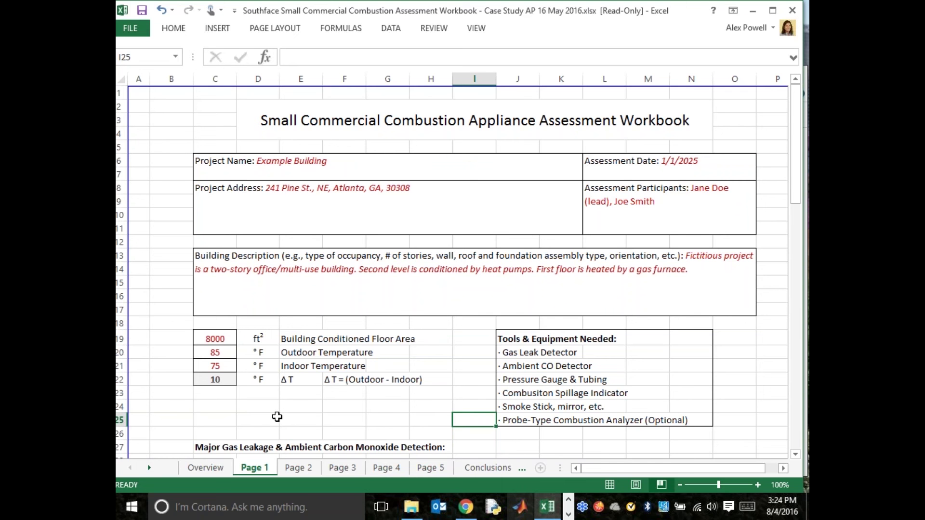
scroll(277, 416, "down", 4)
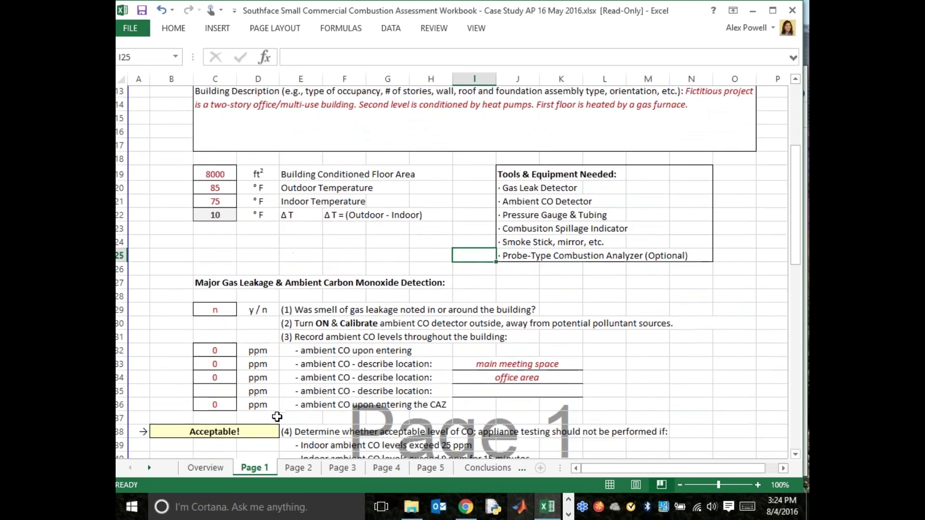
scroll(277, 417, "down", 2)
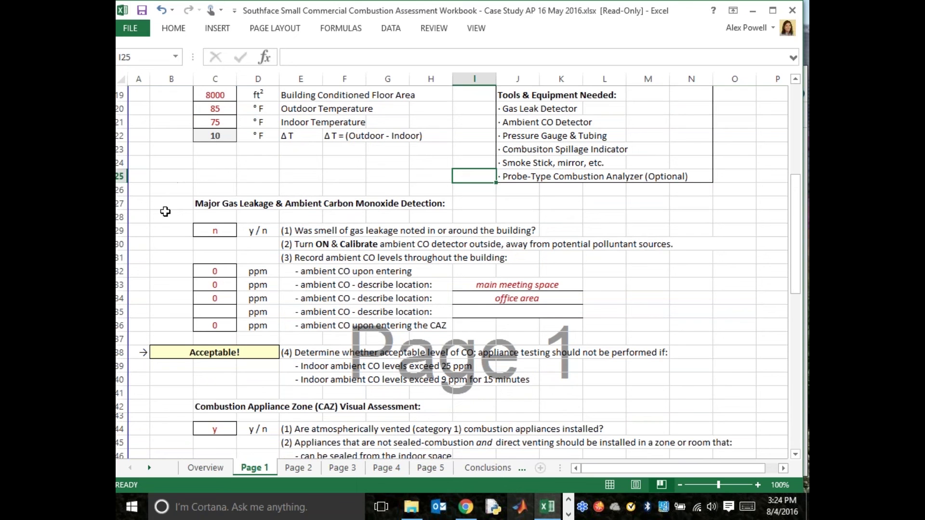
scroll(153, 231, "down", 1)
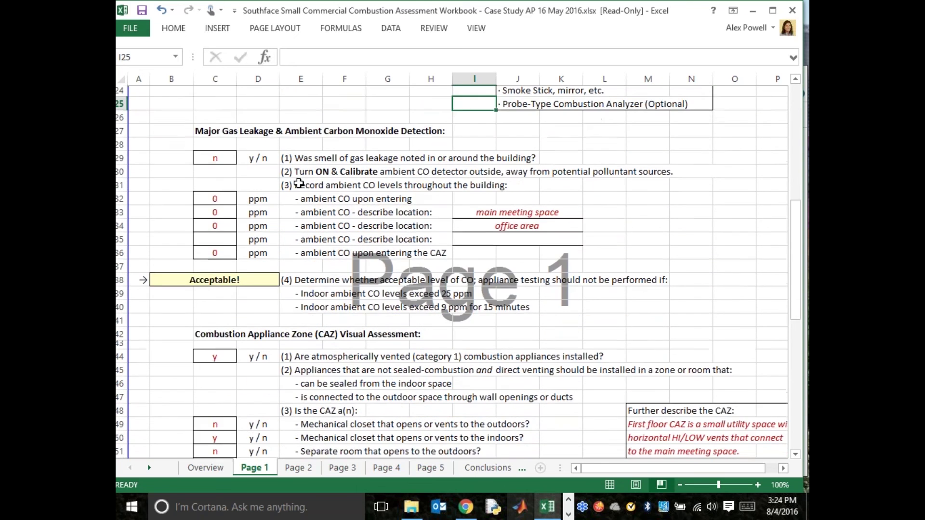
scroll(308, 188, "down", 1)
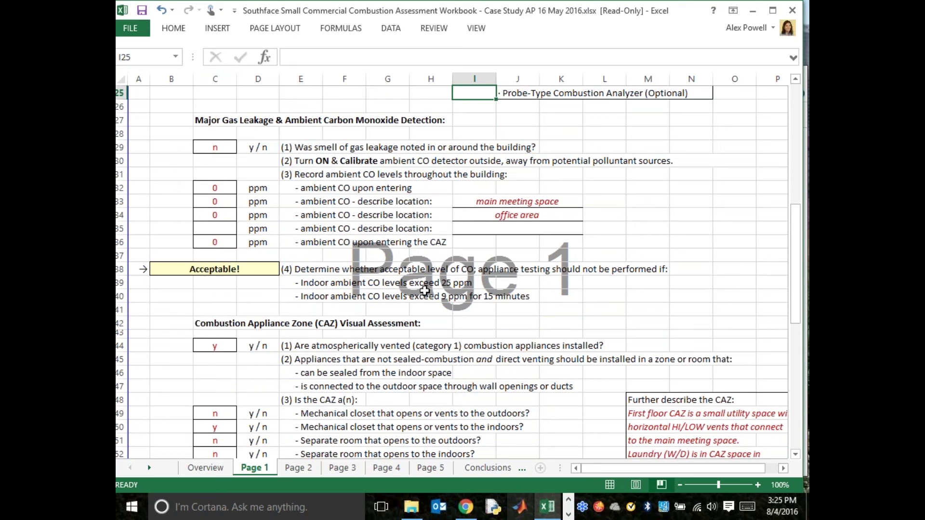
scroll(282, 332, "down", 1)
scroll(282, 332, "down", 4)
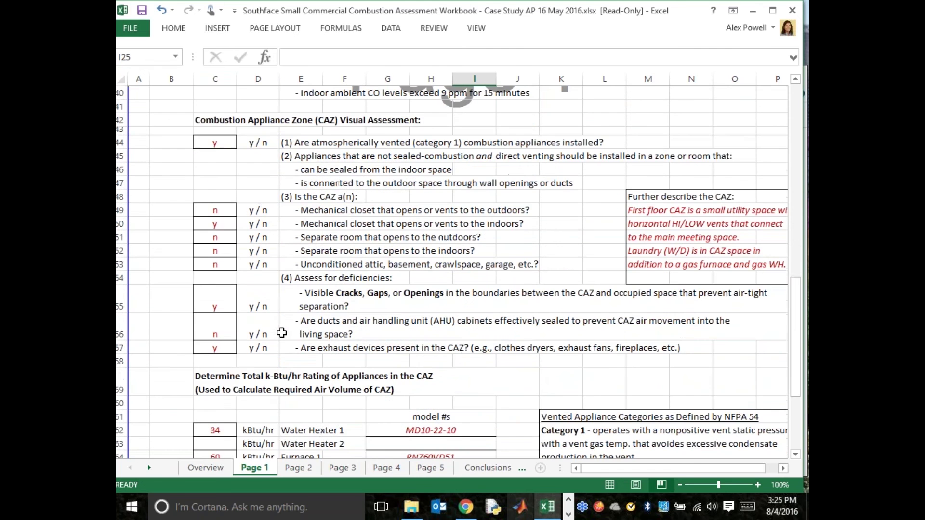
- In the k-Btu/hr rating section of Page 1, set the Water Heater 1 rating to 44 kBtu/hr
scroll(337, 229, "up", 1)
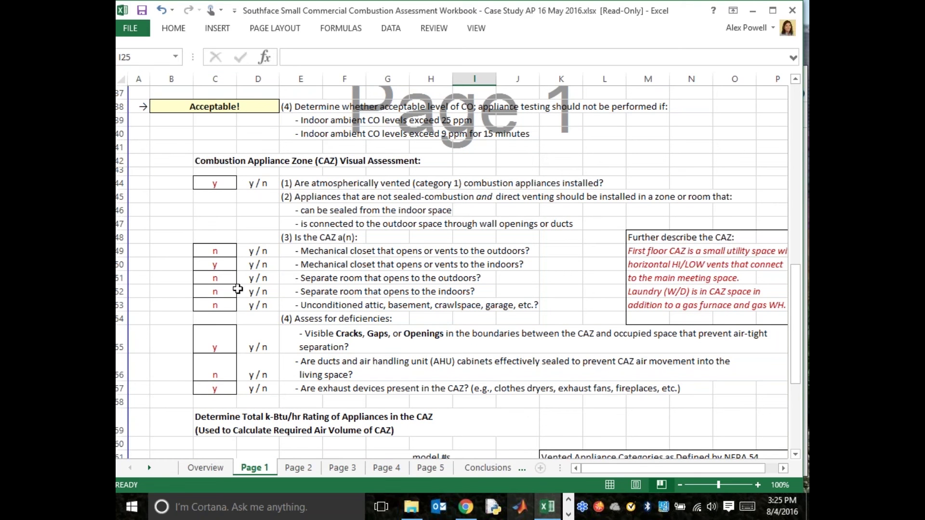
scroll(185, 253, "down", 3)
scroll(182, 262, "down", 2)
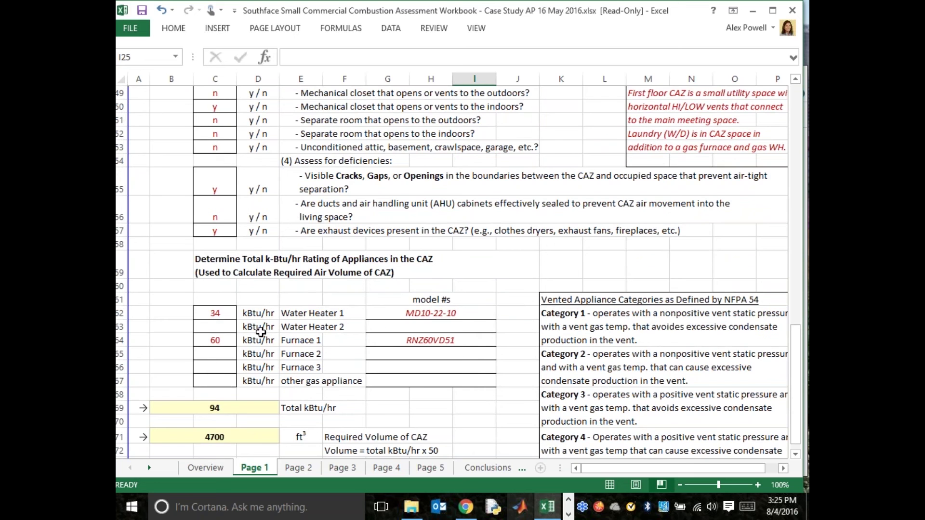
scroll(377, 316, "down", 1)
scroll(375, 316, "down", 2)
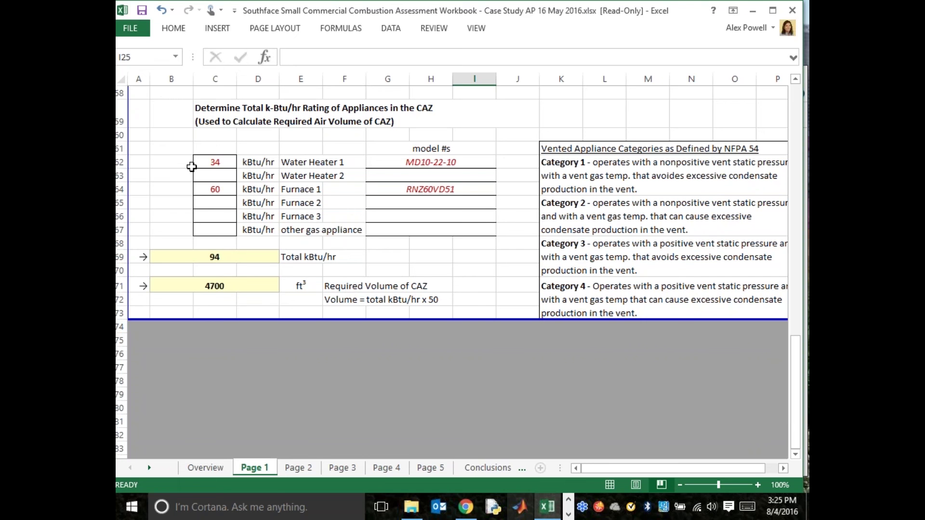
left_click(218, 161)
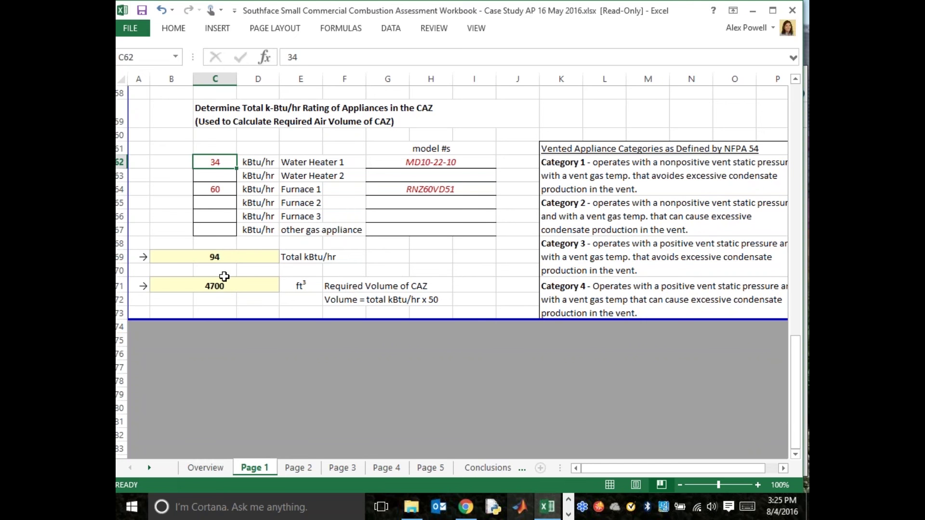
type("44")
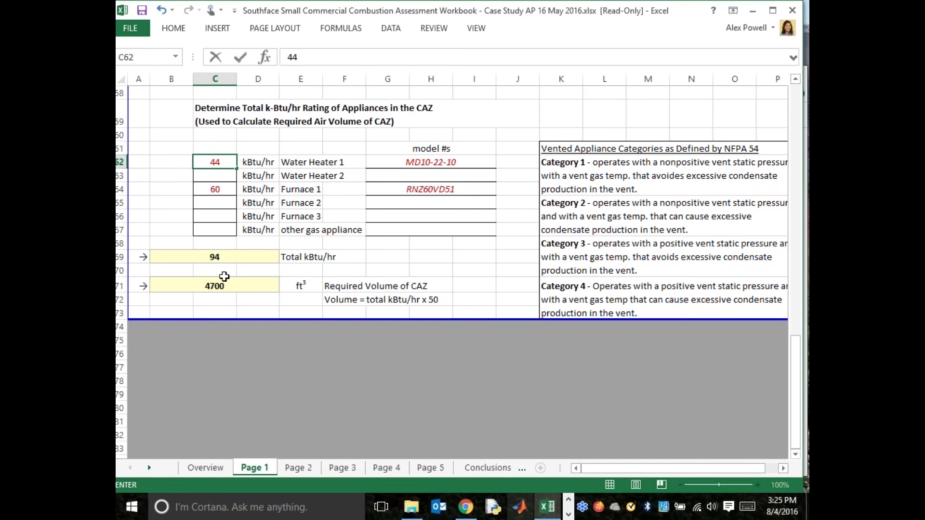
key("Tab")
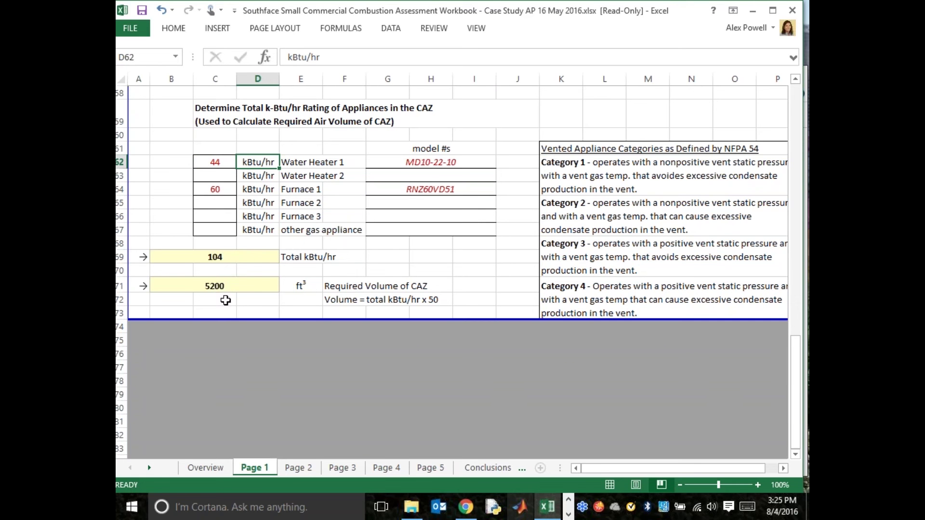
- Examine the Page 2 sheet from the combustion air assessment through the CAZ volume, connected spaces and duct opening adequacy checks
left_click(299, 468)
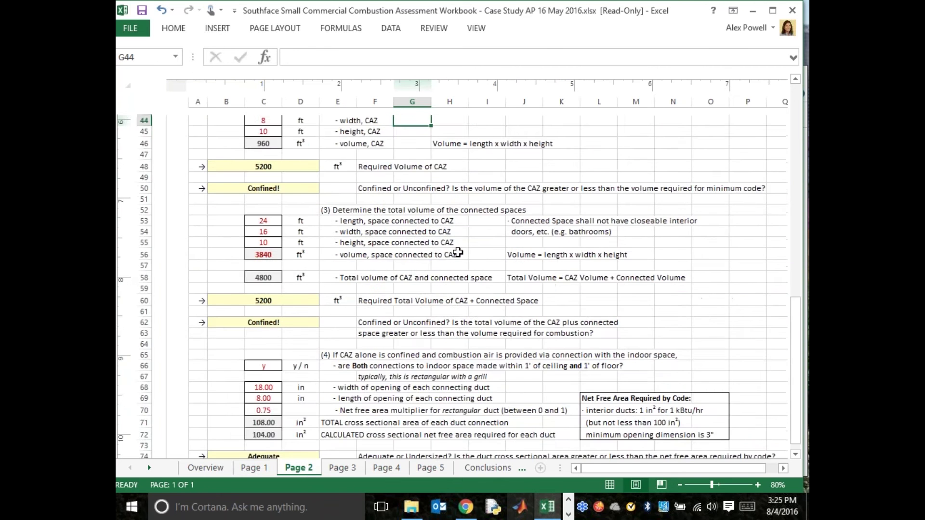
scroll(458, 252, "up", 8)
scroll(458, 253, "up", 8)
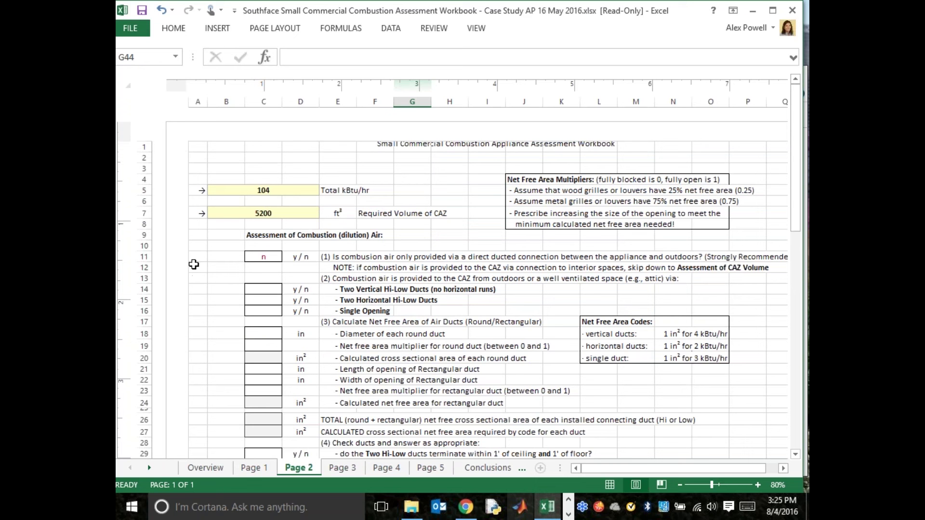
scroll(199, 256, "down", 2)
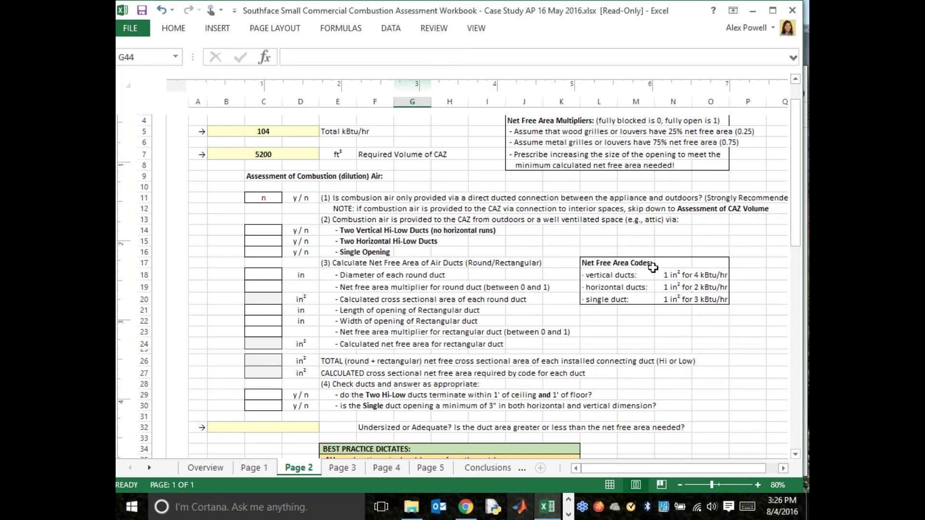
scroll(453, 287, "down", 3)
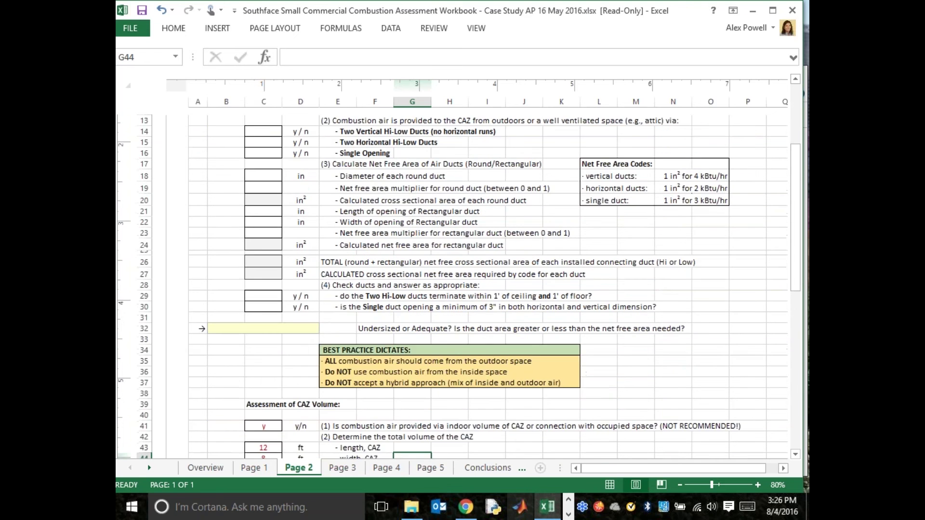
scroll(426, 319, "down", 7)
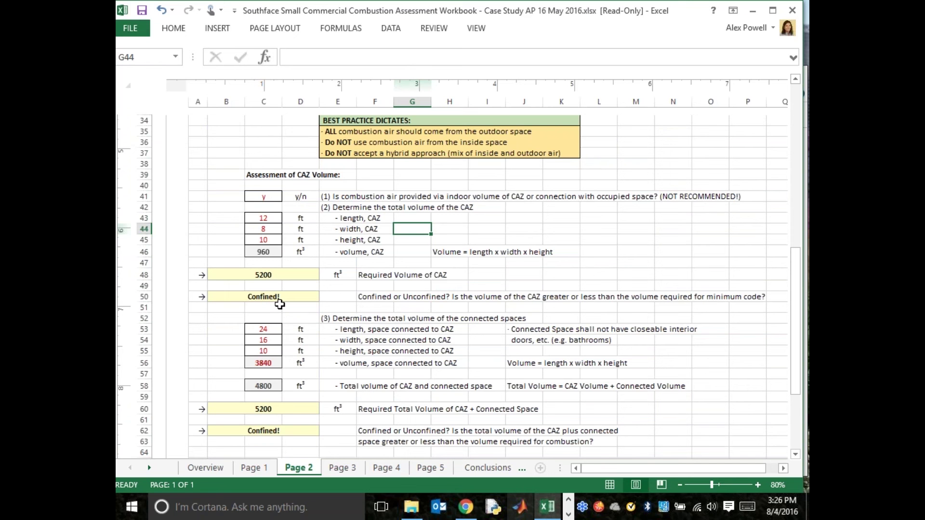
scroll(275, 305, "down", 4)
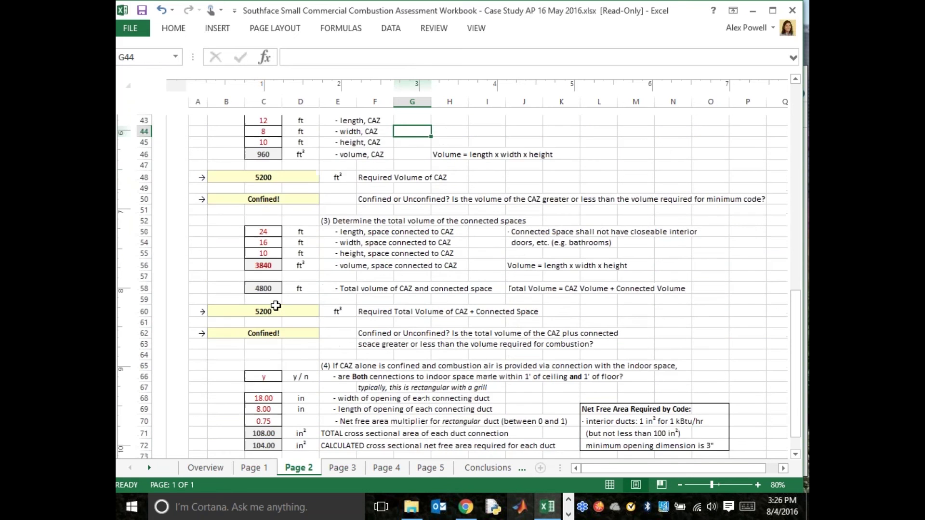
scroll(277, 305, "down", 2)
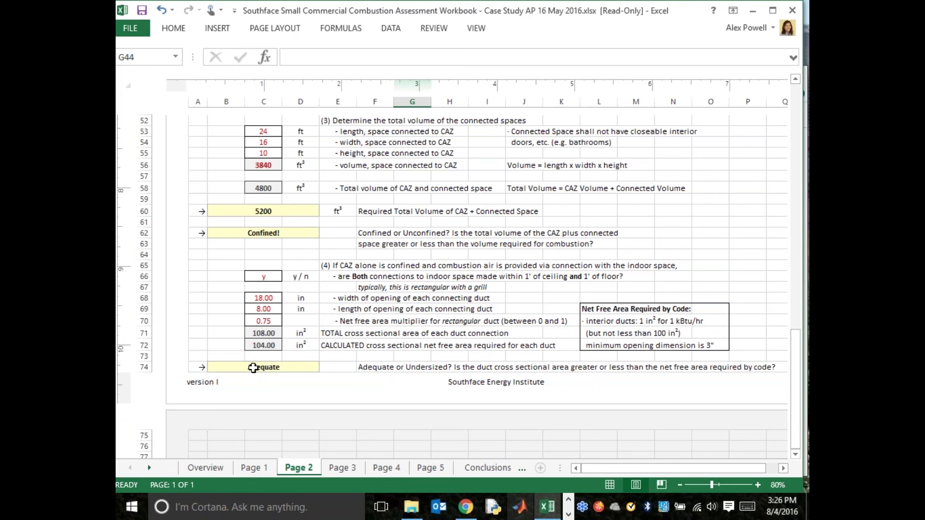
- Examine the Page 3 visual inspection with equipment off, covering gas leaks and the CAZ, combustion appliance and flue venting observations
left_click(343, 468)
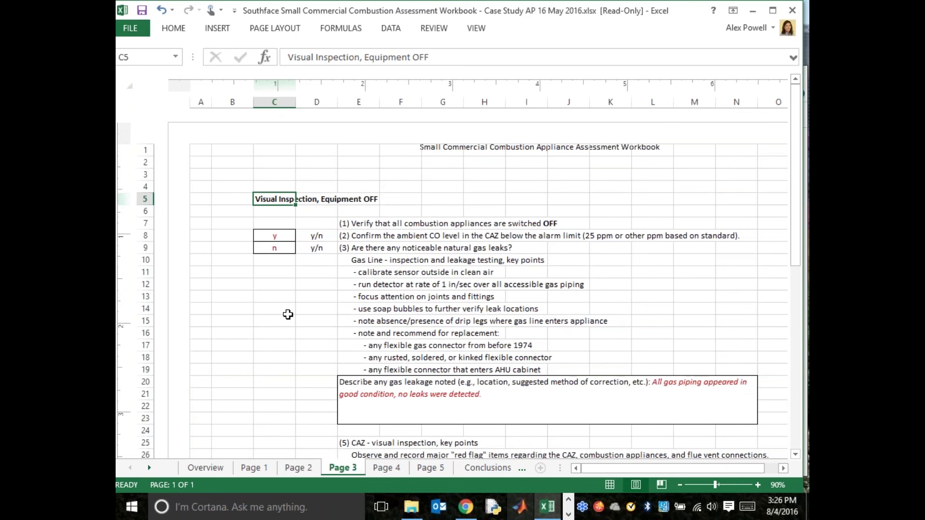
scroll(288, 315, "down", 2)
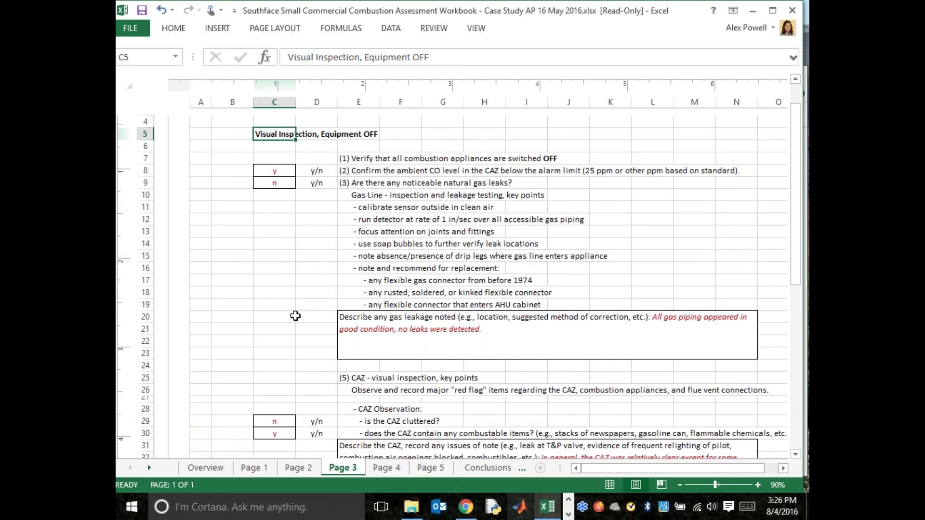
scroll(295, 316, "down", 1)
scroll(296, 316, "down", 5)
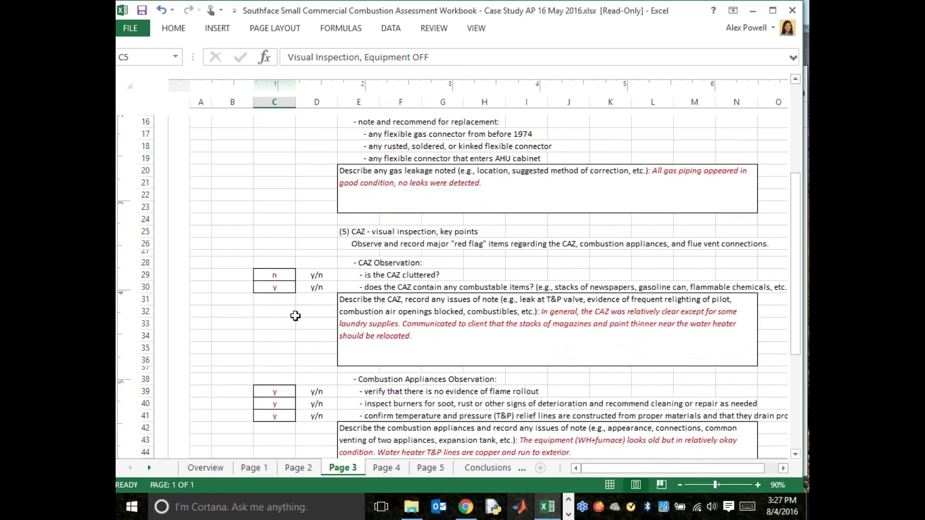
scroll(296, 317, "down", 1)
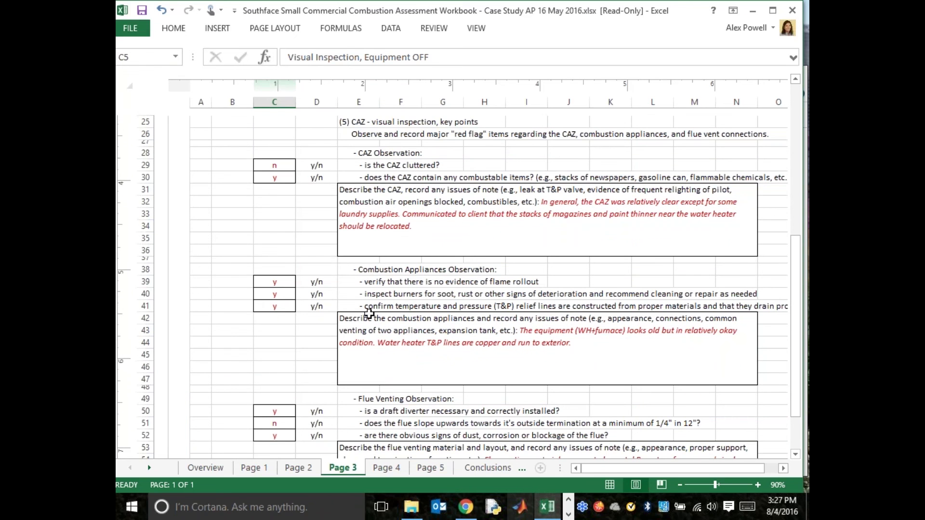
scroll(442, 351, "down", 3)
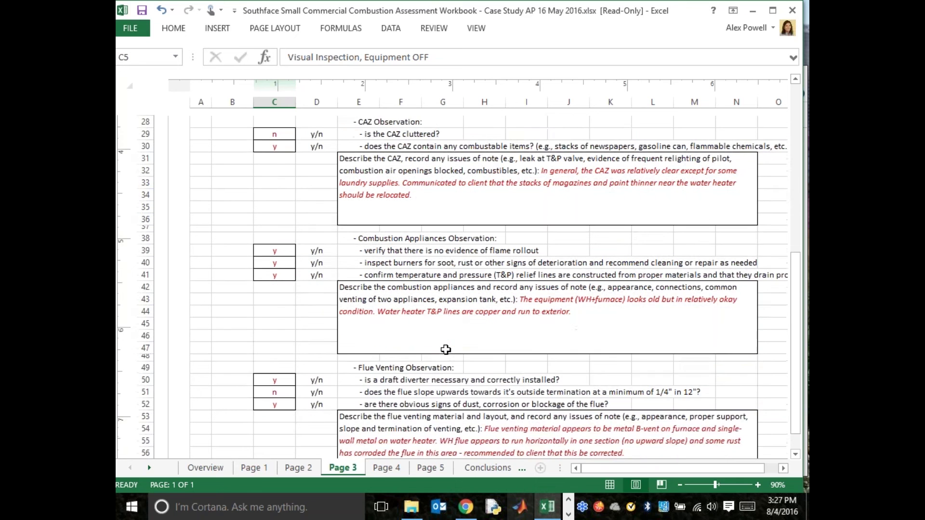
scroll(443, 351, "down", 1)
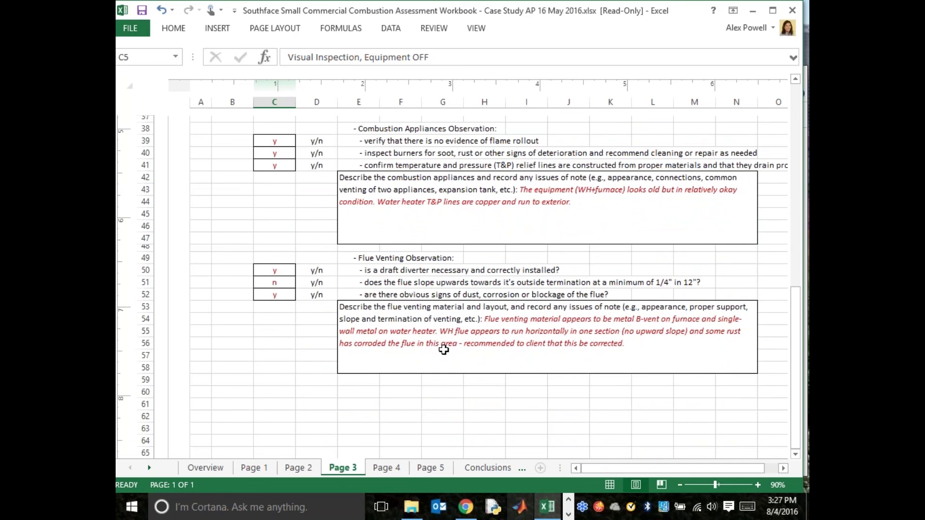
- Examine Page 4's worst-case depressurization readings, risk scale and duct leakage impacts, plus the equipment-on inspection and spillage section through analyzing results
left_click(381, 475)
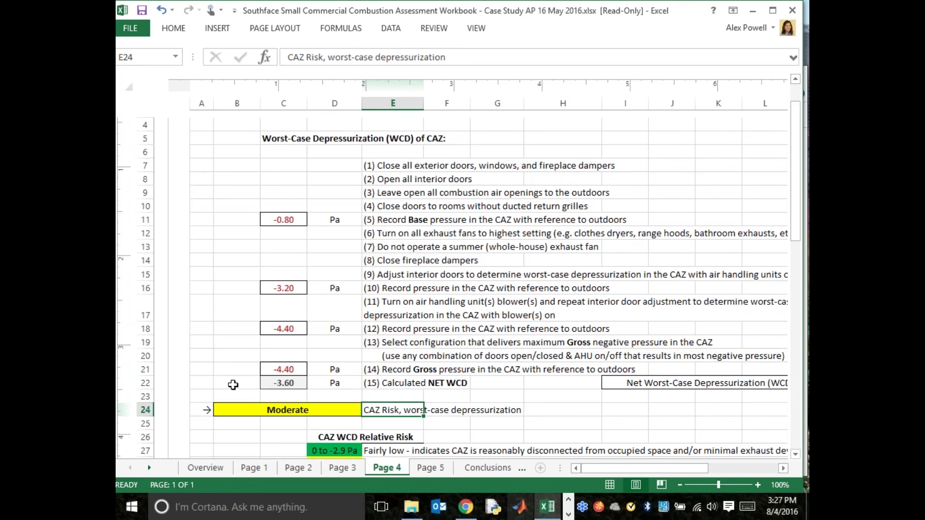
scroll(234, 385, "down", 2)
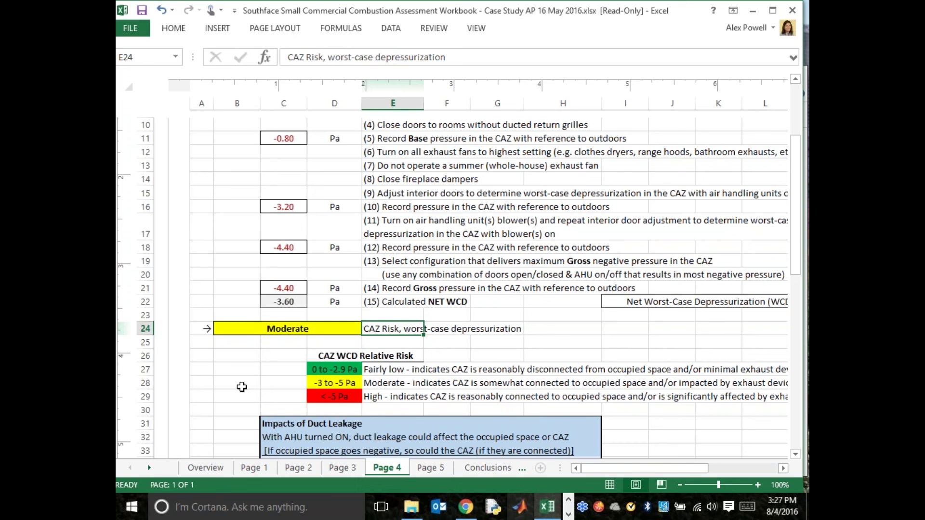
scroll(214, 374, "down", 1)
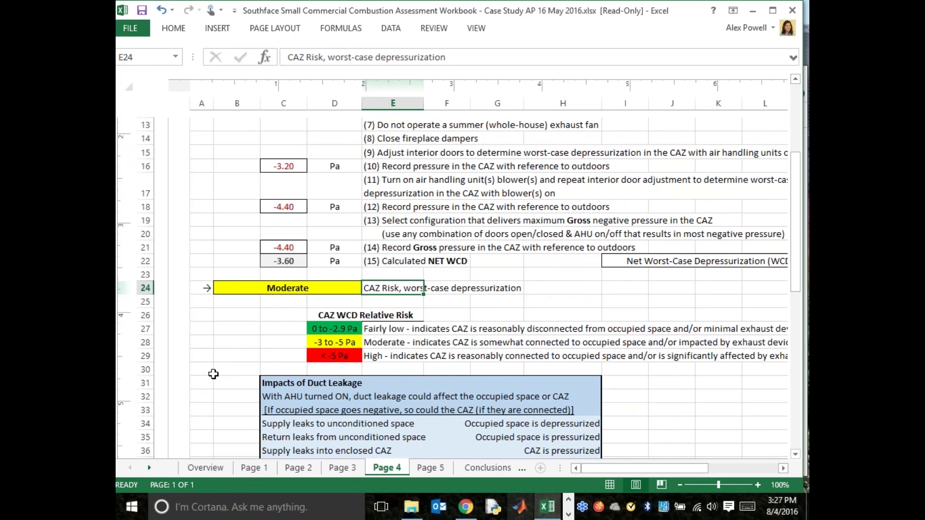
scroll(213, 374, "down", 1)
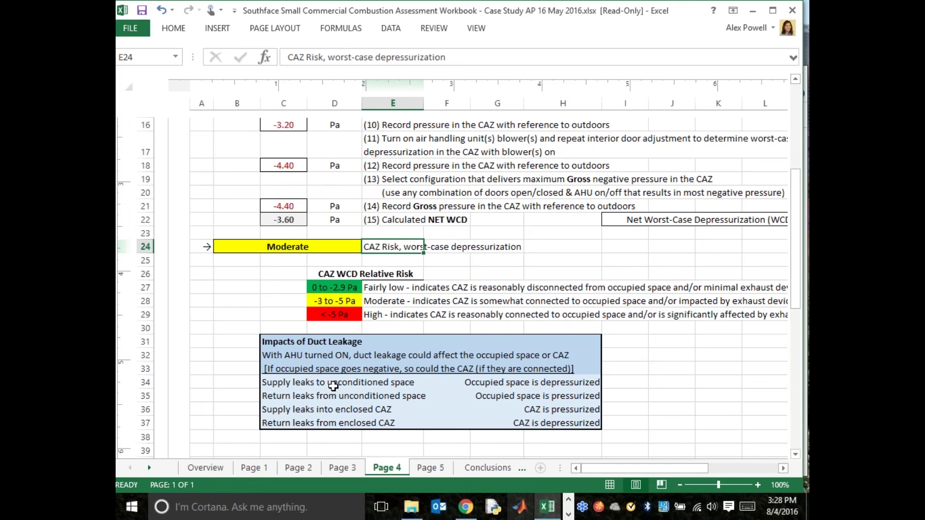
scroll(368, 410, "down", 2)
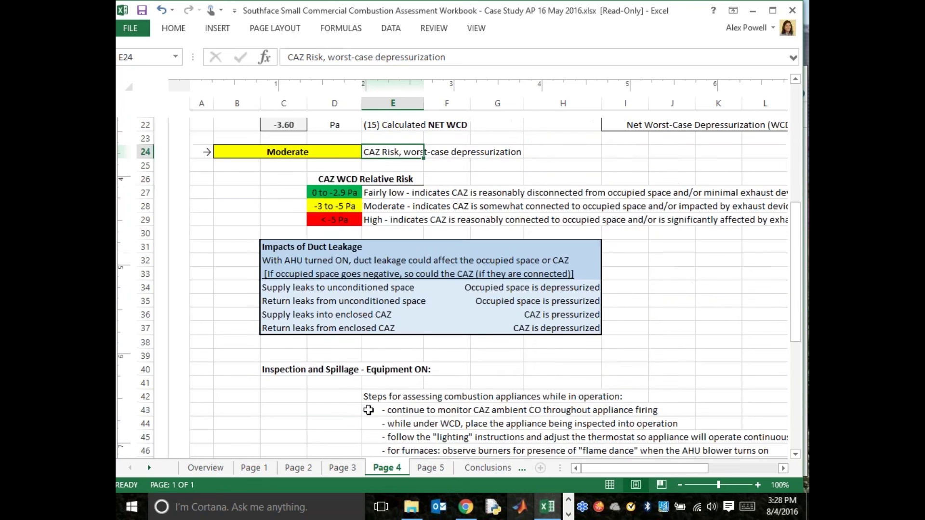
scroll(369, 410, "down", 2)
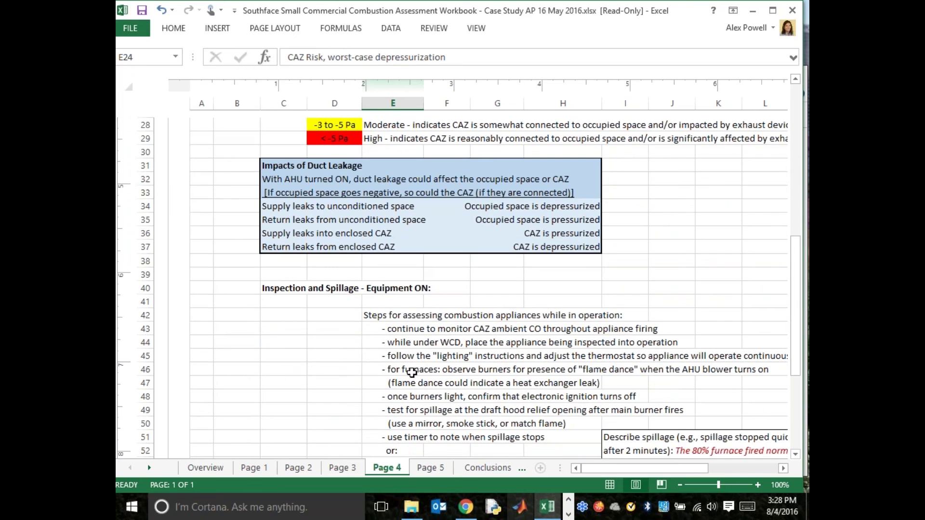
scroll(412, 373, "down", 2)
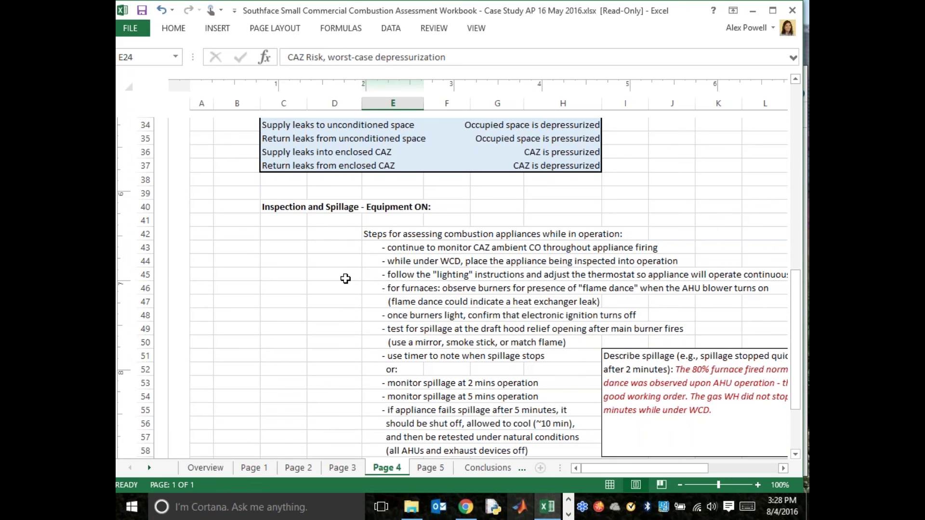
scroll(343, 280, "down", 2)
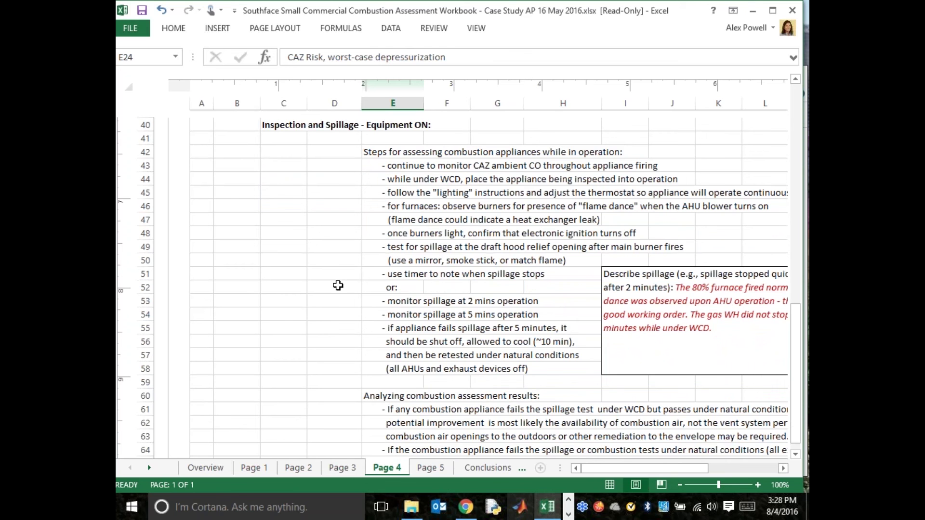
scroll(338, 286, "down", 3)
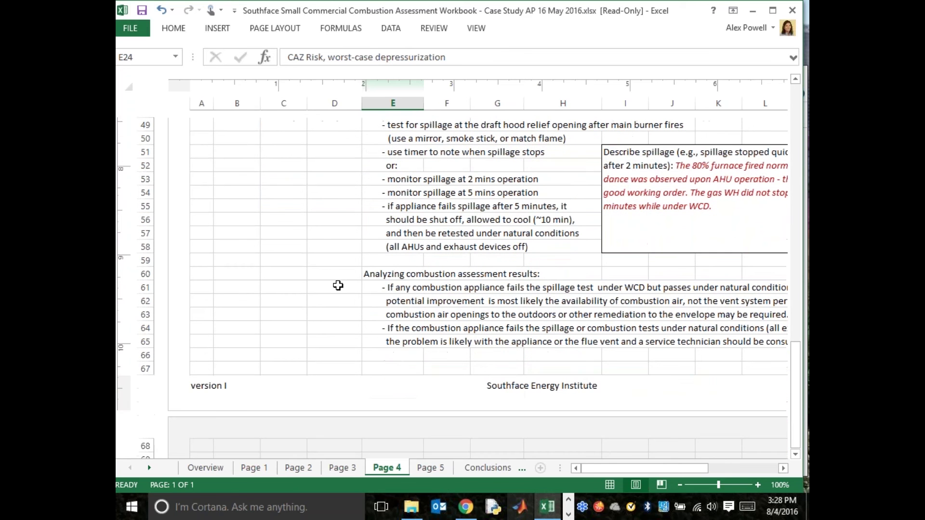
- Examine the Page 5 flue CO measurement, both Air Free CO calculation methods and the CO thresholds table, and return to the sheet's beginning
left_click(442, 469)
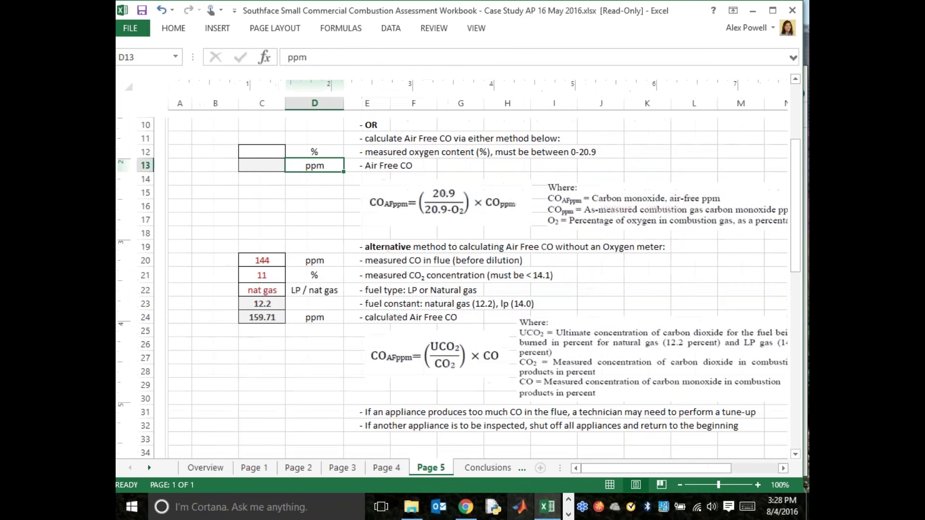
scroll(279, 314, "up", 2)
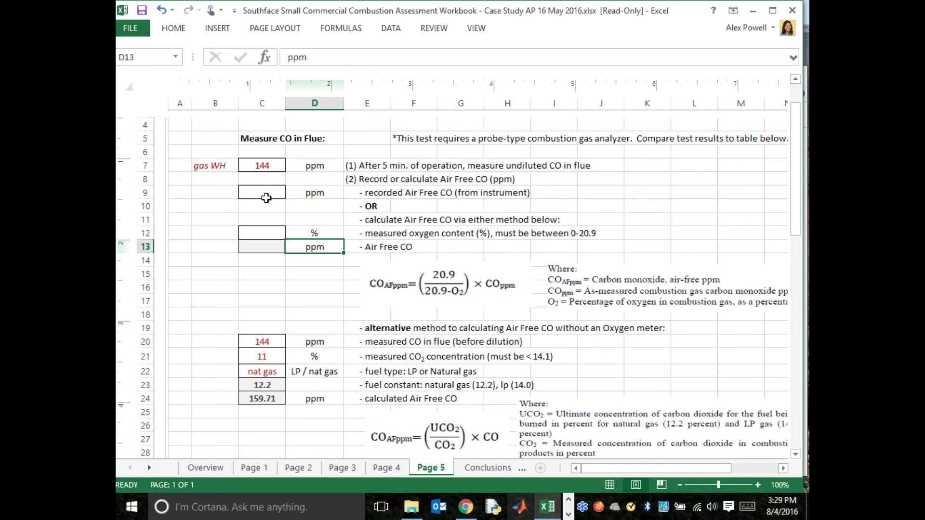
scroll(292, 308, "down", 5)
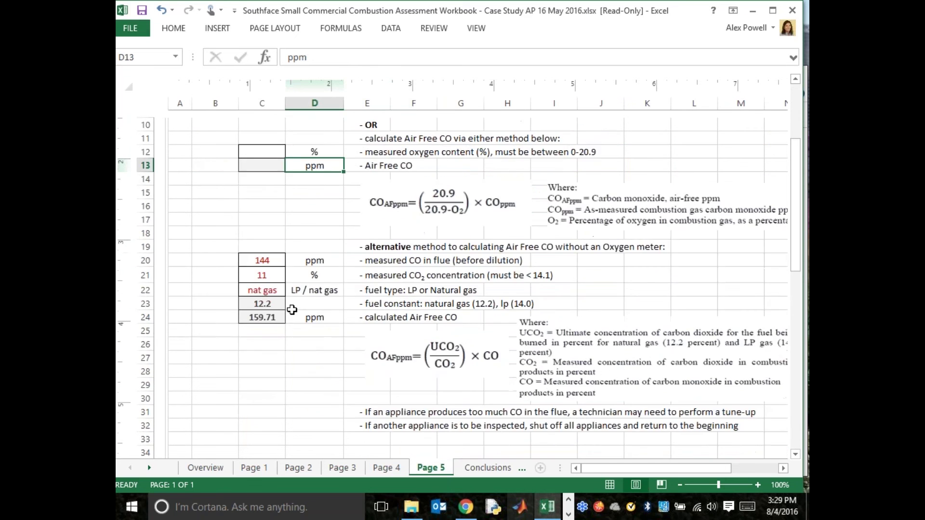
scroll(292, 310, "down", 2)
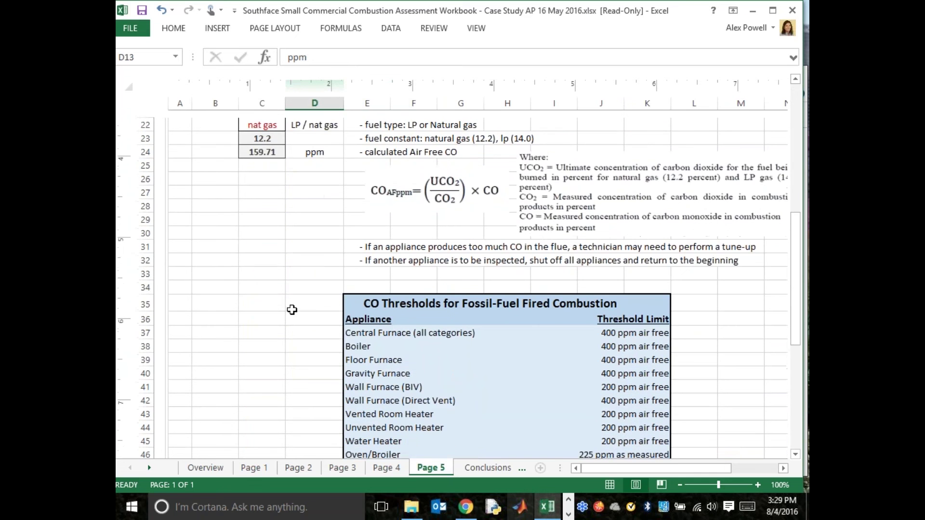
scroll(292, 310, "down", 1)
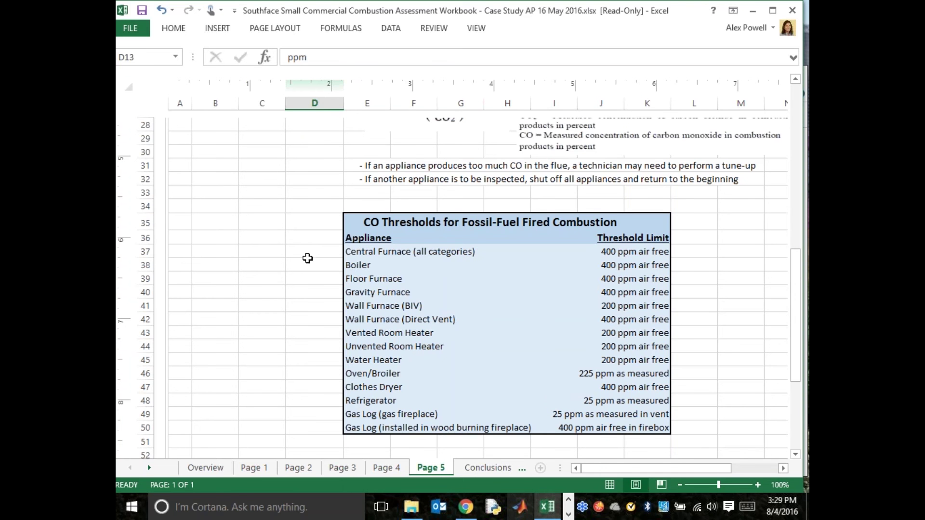
scroll(263, 247, "up", 6)
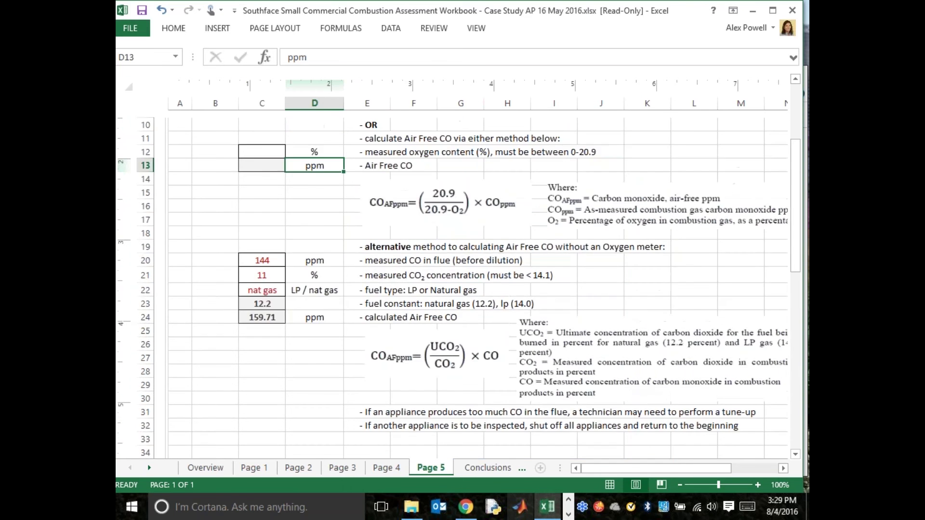
scroll(222, 261, "up", 3)
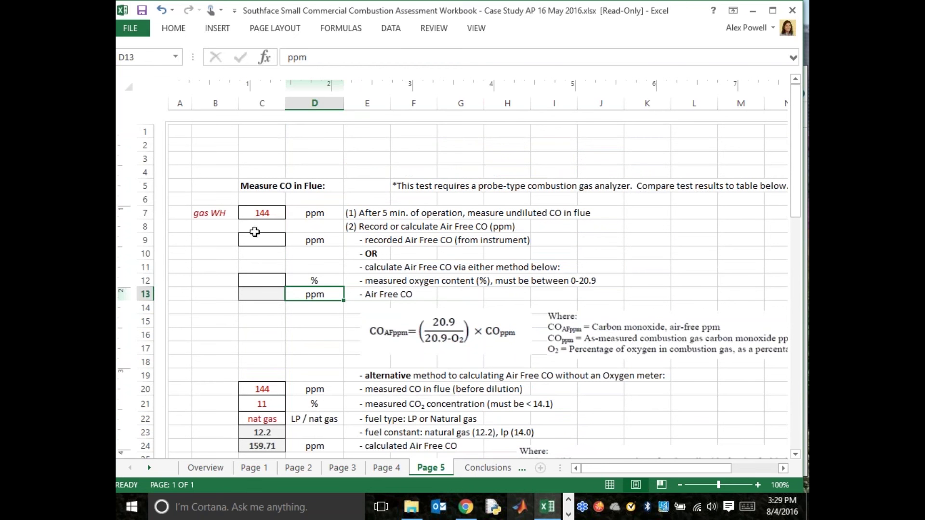
- Examine Page 5's post-testing instructions and the page-by-page conclusions and recommendations on the Conclusions from Assessment sheet
scroll(226, 254, "down", 7)
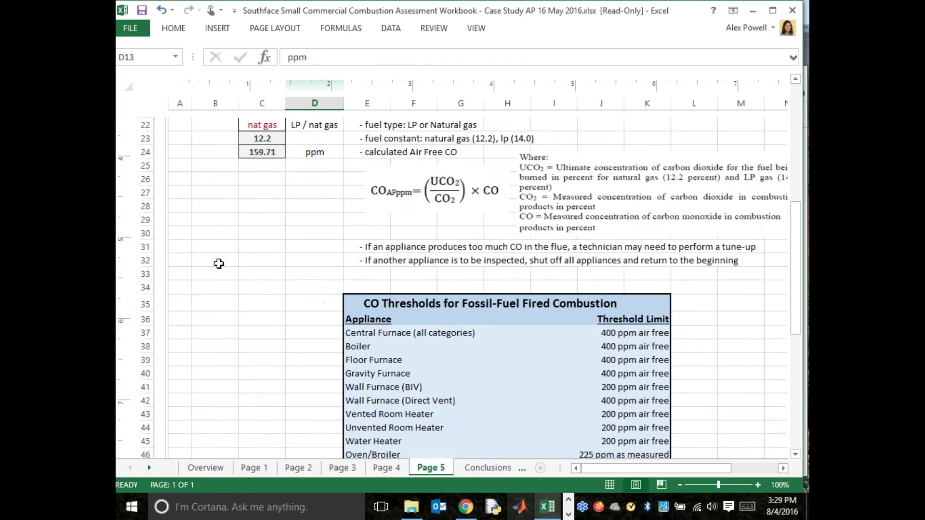
scroll(219, 264, "down", 9)
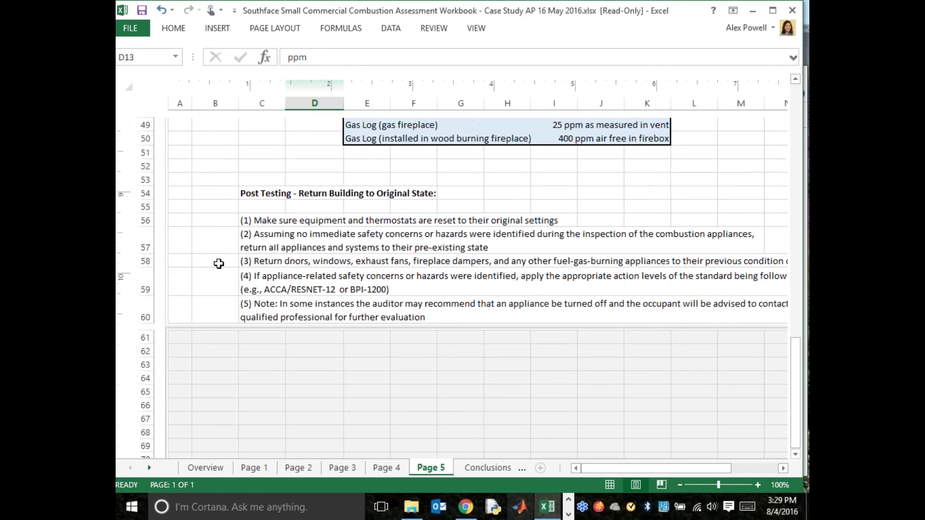
left_click(490, 468)
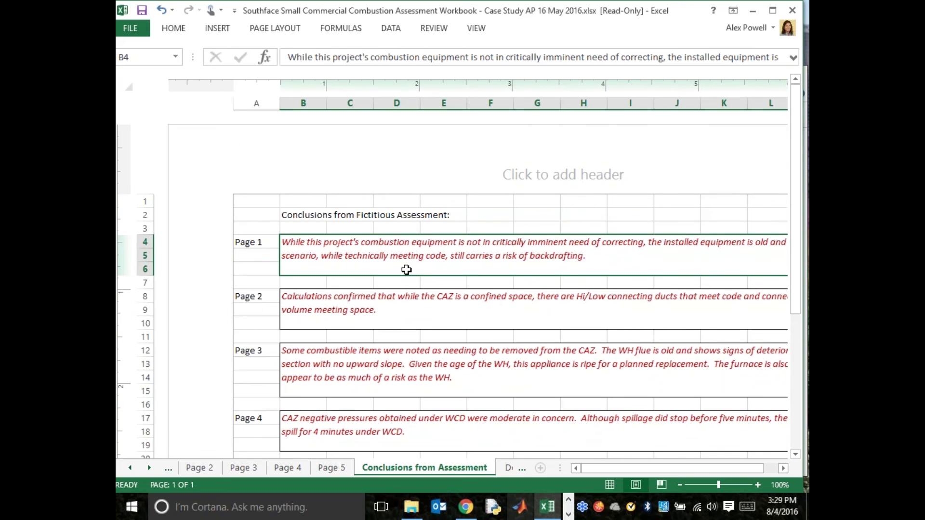
scroll(406, 270, "down", 3)
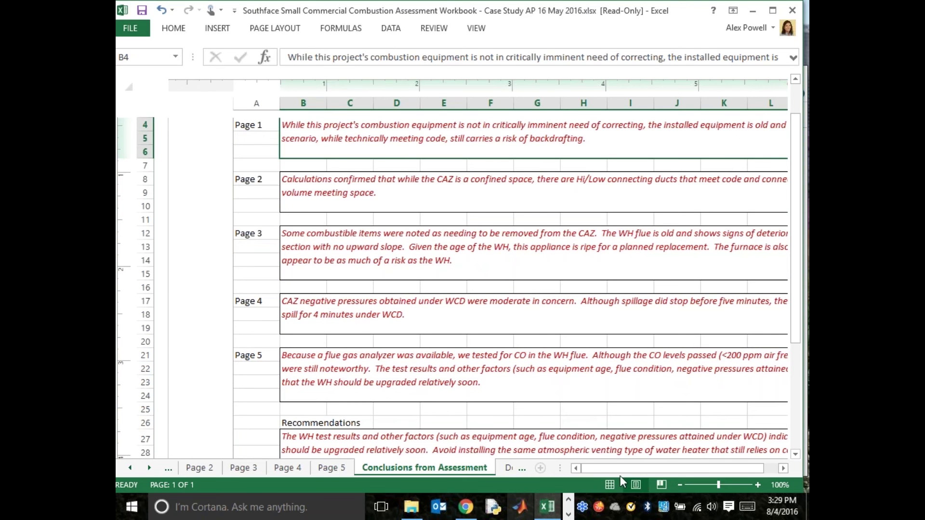
left_click_drag(619, 472, 647, 467)
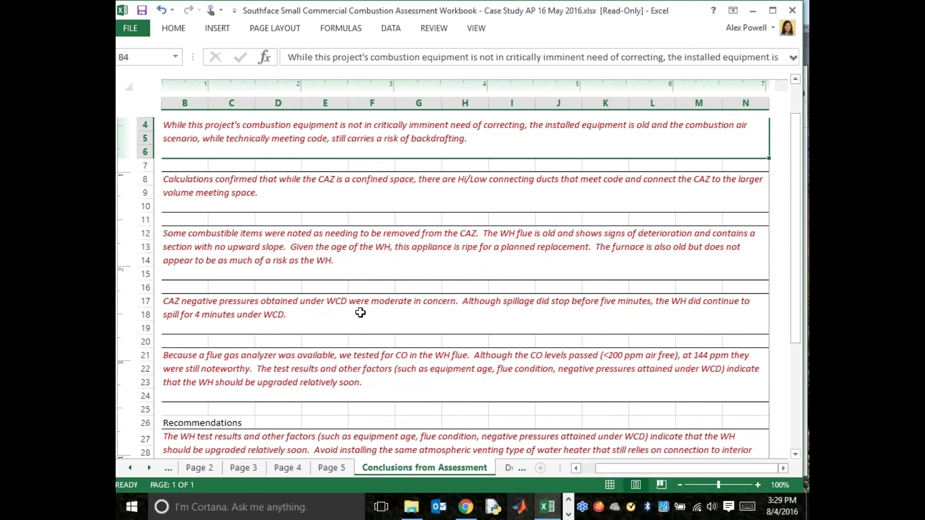
scroll(413, 341, "up", 2)
scroll(414, 340, "down", 3)
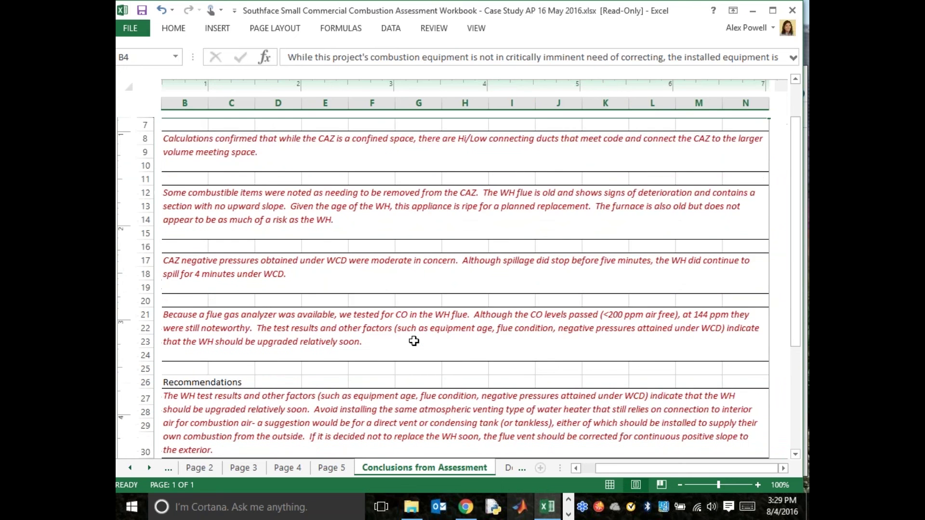
scroll(413, 340, "down", 2)
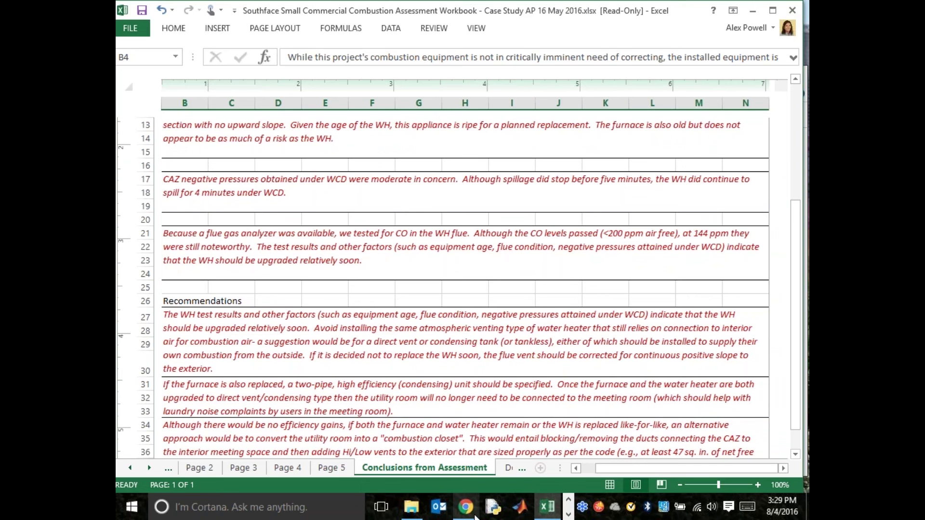
mouse_move(466, 513)
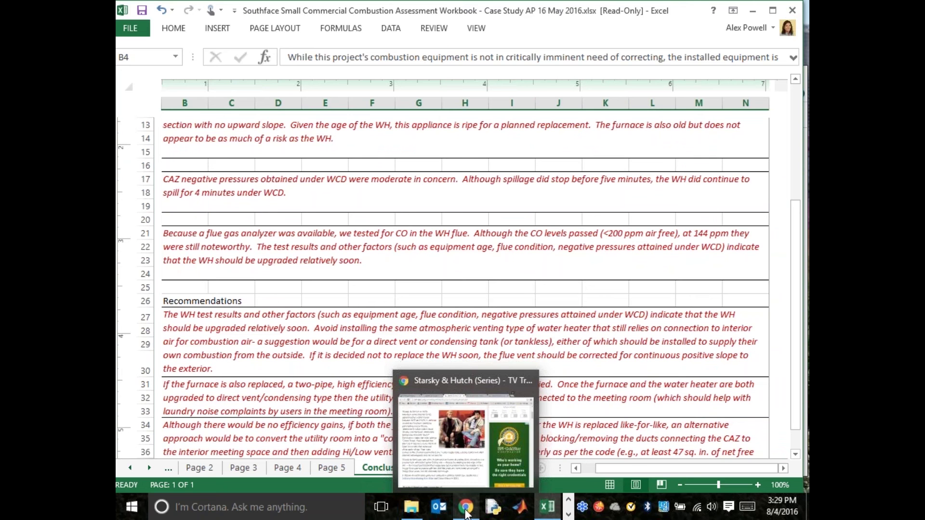
left_click(459, 432)
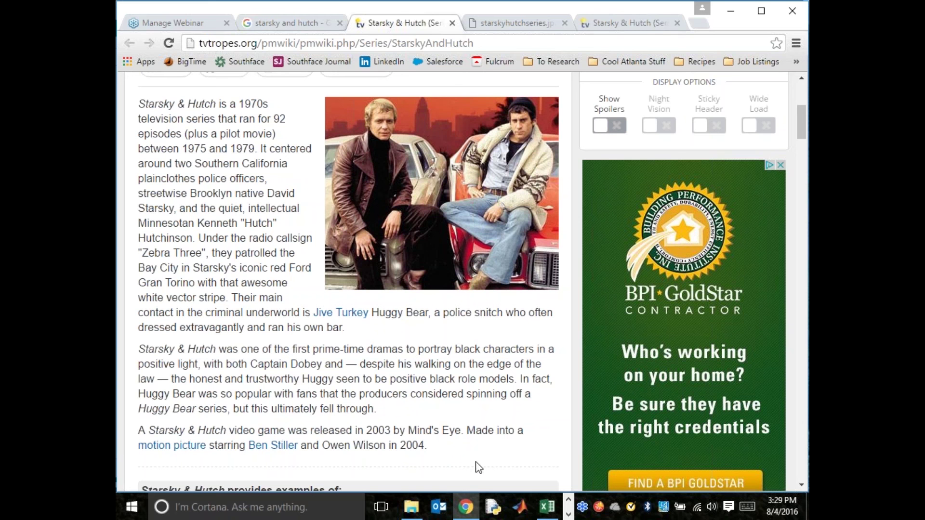
mouse_move(471, 513)
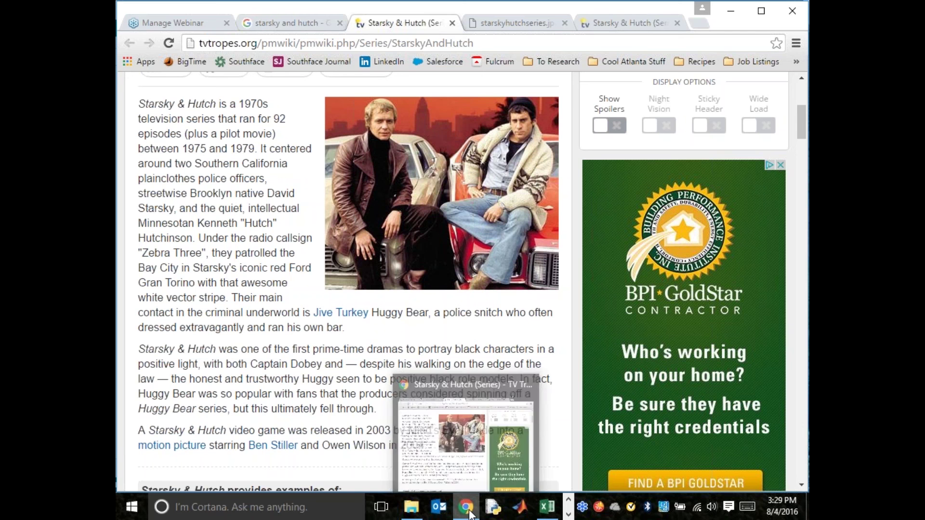
mouse_move(547, 507)
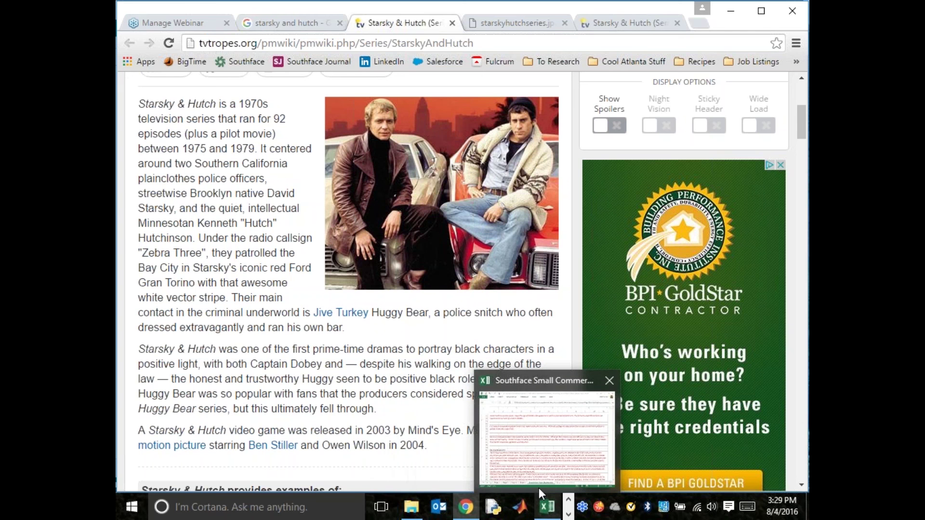
mouse_move(537, 481)
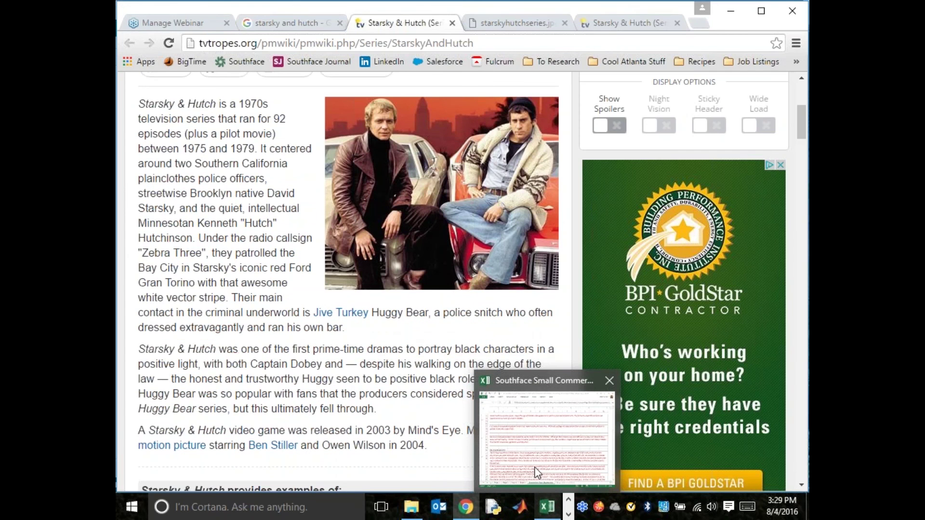
left_click(534, 480)
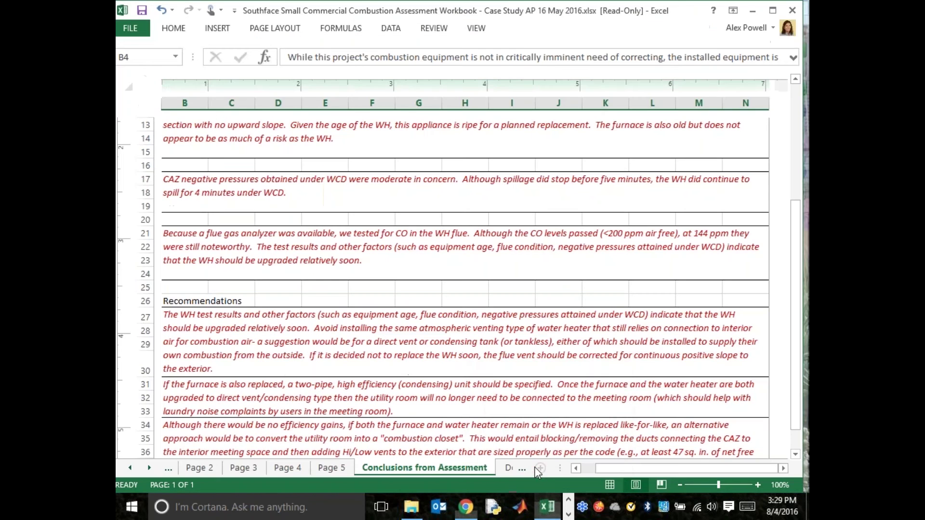
- Revisit the building information on Page 1 and review the Overview sheet's outline of the workbook pages
left_click(208, 467)
left_click(169, 473)
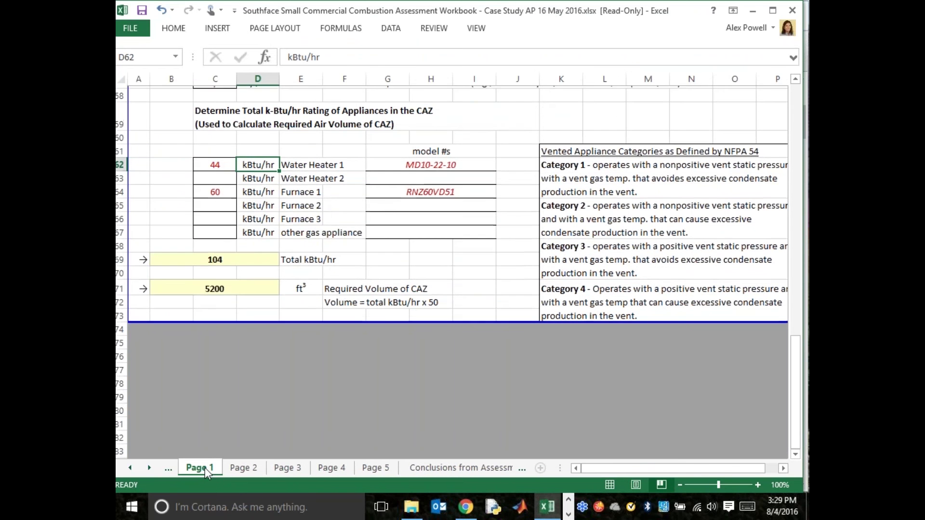
scroll(202, 471, "up", 14)
scroll(206, 471, "up", 3)
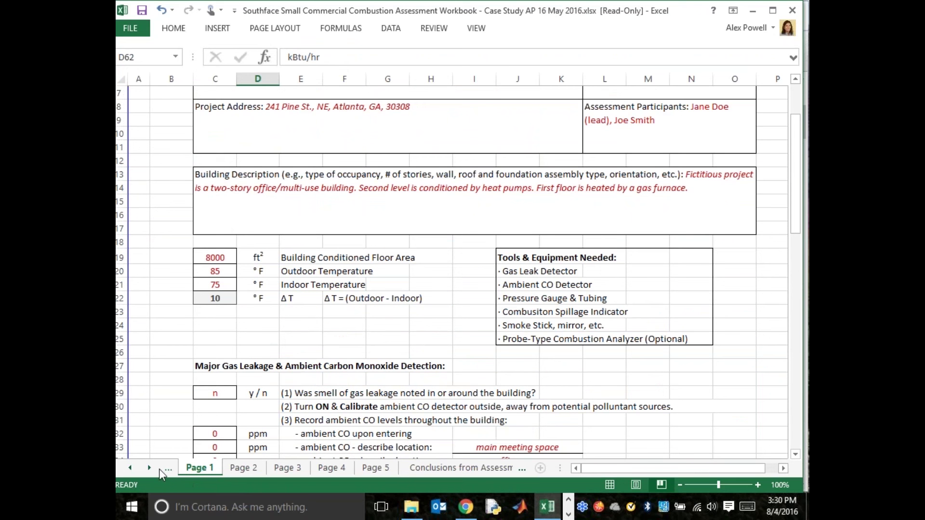
left_click(131, 468)
left_click(203, 467)
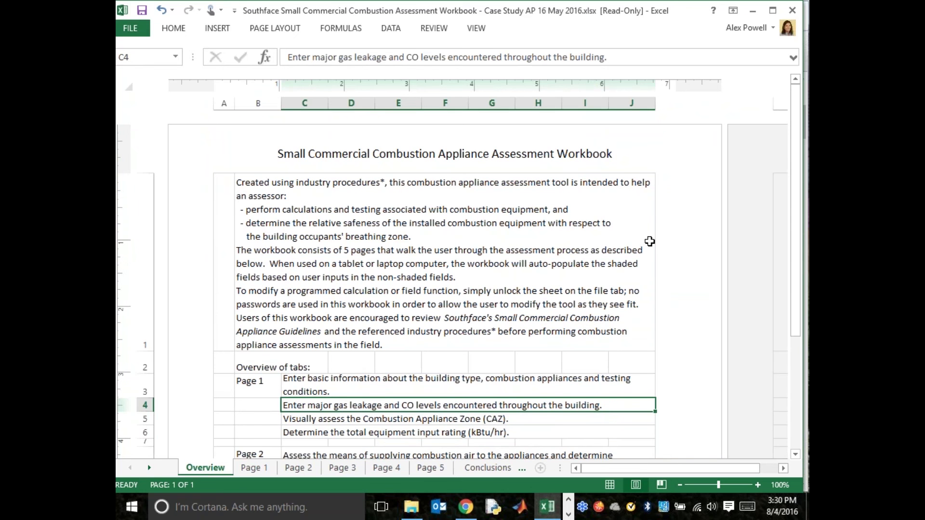
scroll(651, 246, "down", 1)
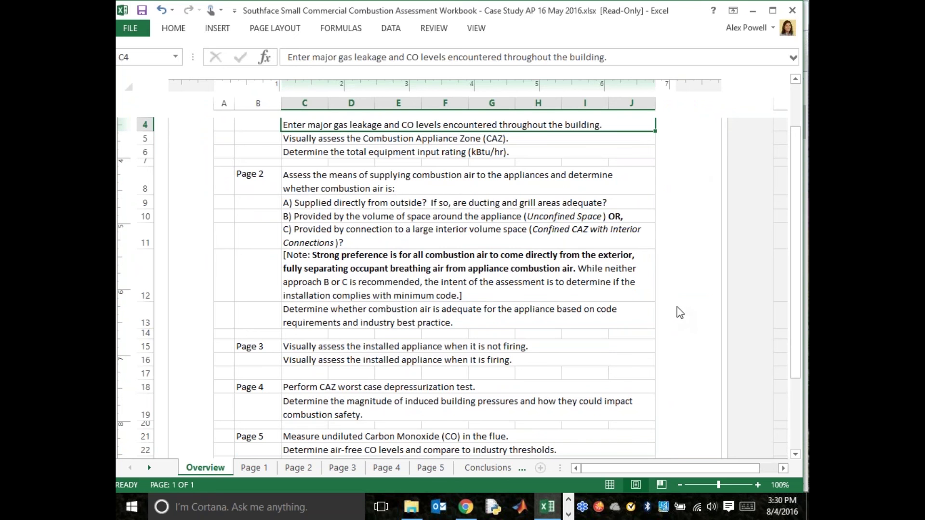
- Switch to the Combustion Appliance Guidelines PDF in Edge, go back to its cover and read on to the page 2 disclaimer
key("alt+Tab")
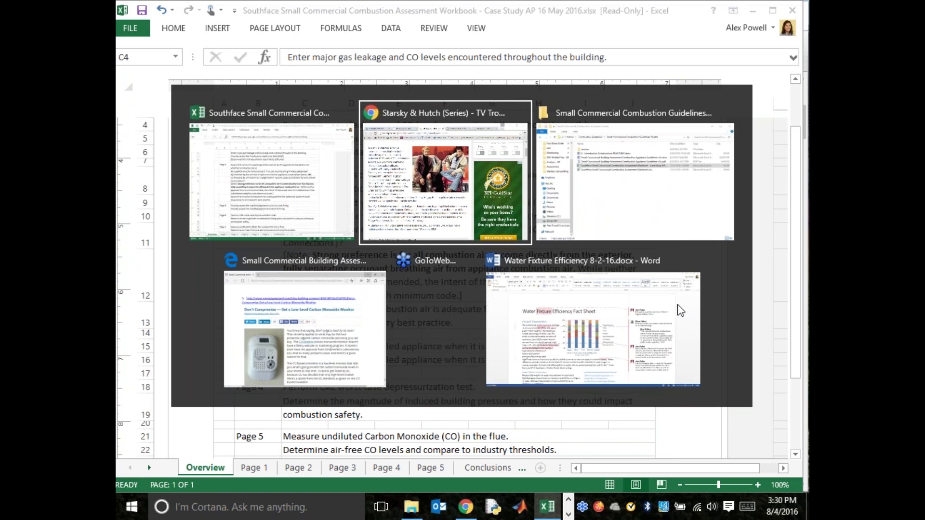
key("alt+Tab")
key("alt+Tab")
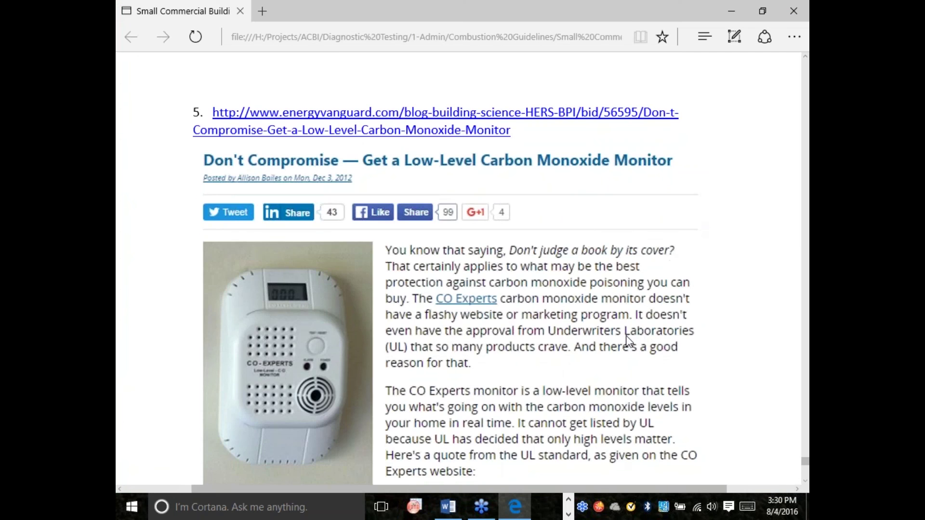
scroll(624, 336, "up", 10)
scroll(620, 335, "up", 1)
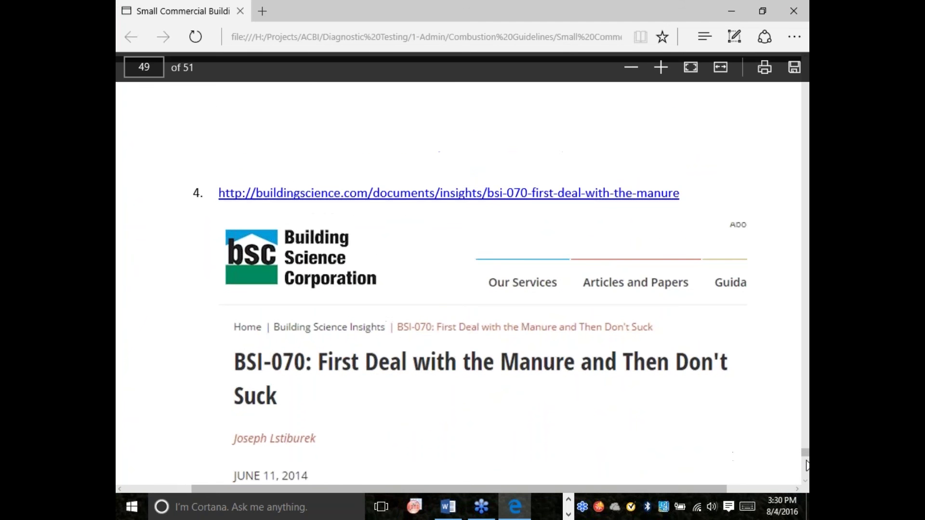
left_click_drag(806, 454, 795, 68)
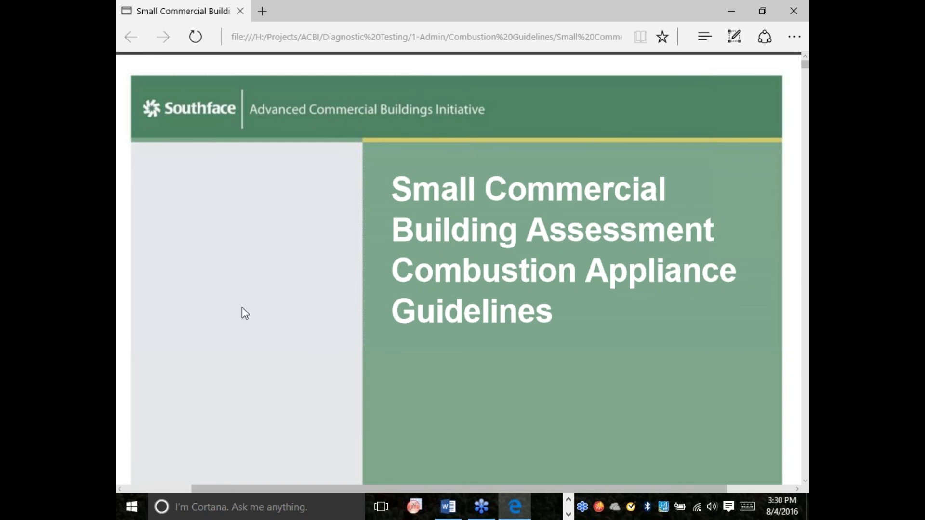
scroll(488, 350, "down", 15)
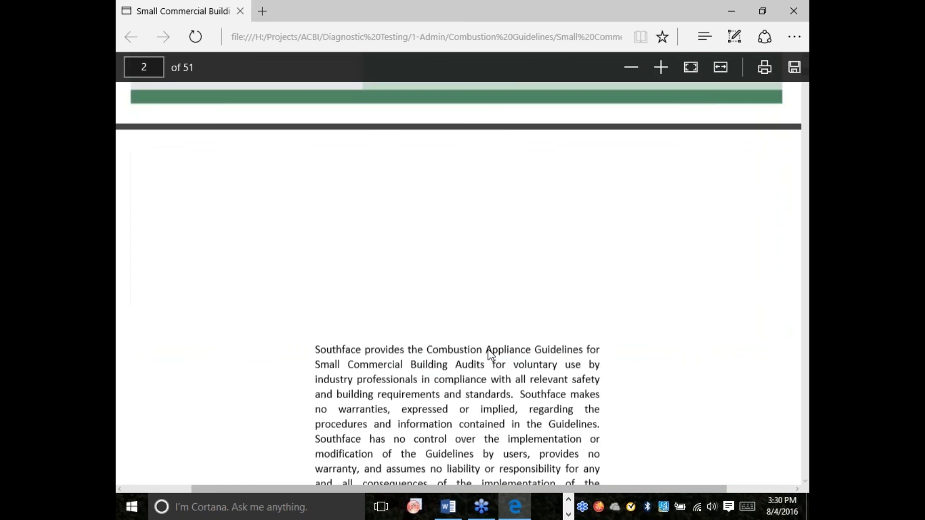